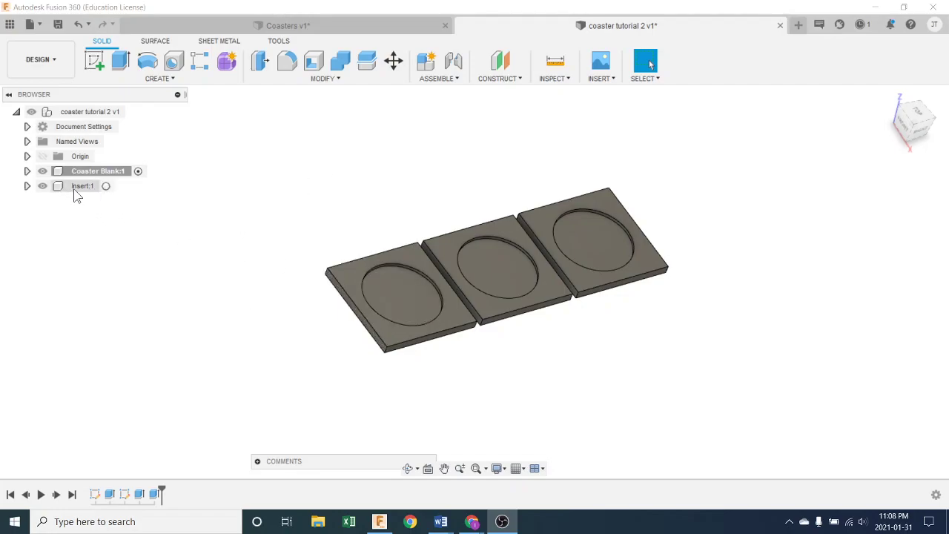
- Activate the Insert:1 component in the Browser so the coaster blank turns transparent
left_click(101, 186)
left_click(106, 186)
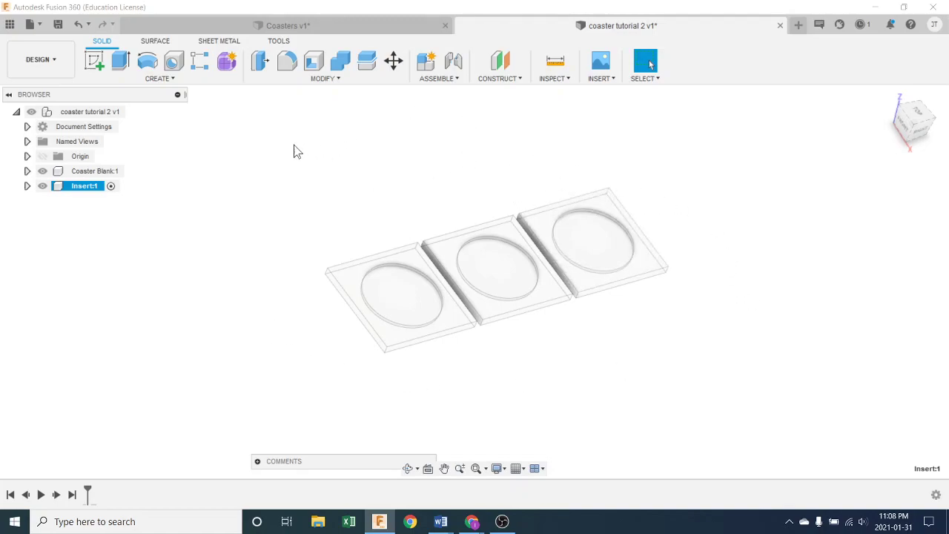
- Sketch a 3 in diameter circle on the horizontal ground plane beside the coasters
left_click(165, 83)
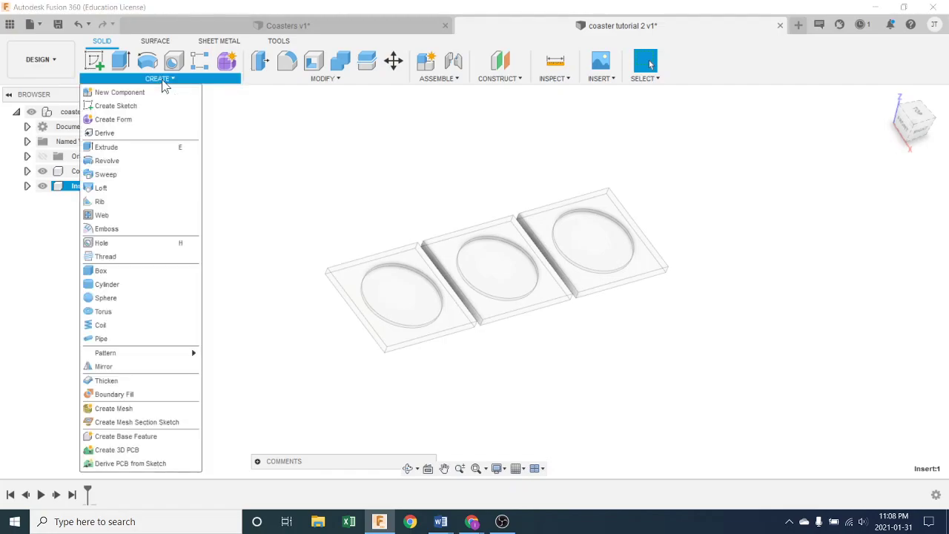
left_click(134, 105)
middle_click_drag(621, 381, 559, 292, "shift")
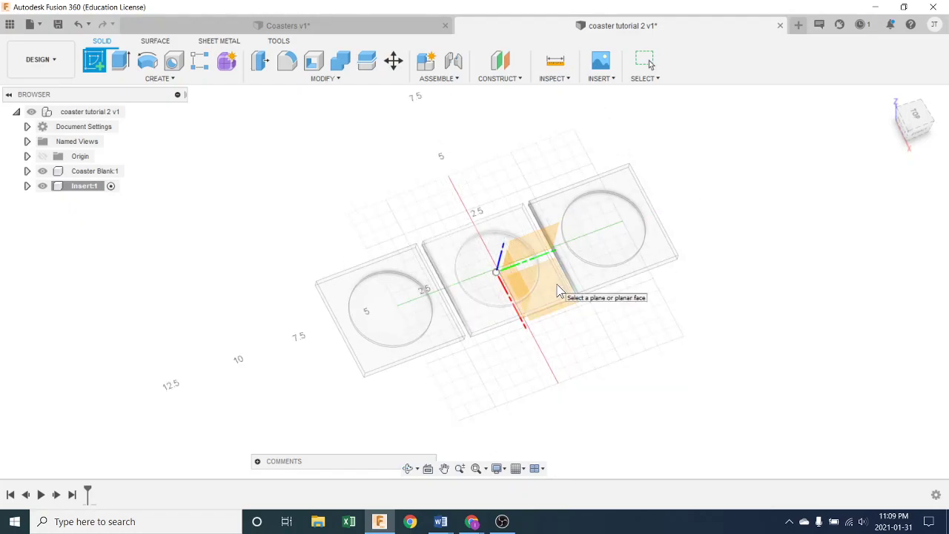
left_click(556, 295)
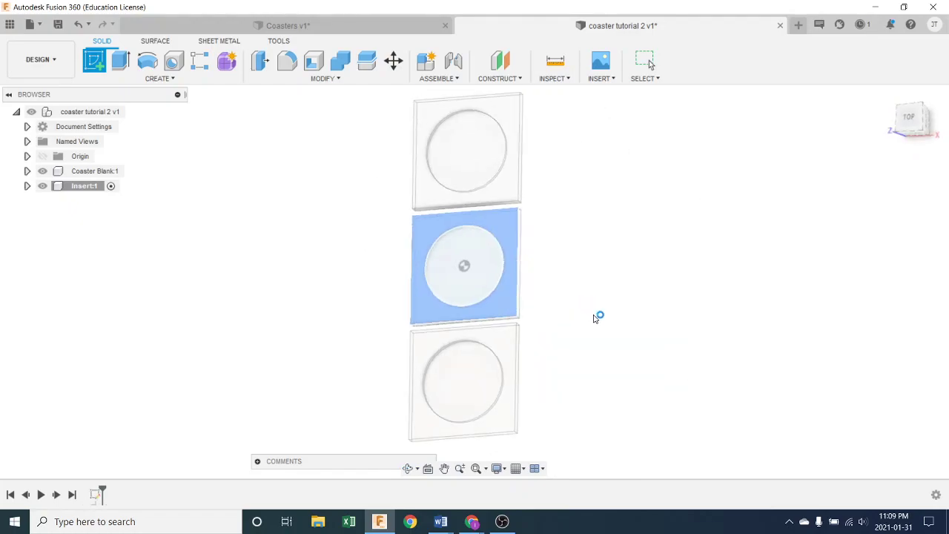
mouse_move(618, 329)
middle_mouse_down()
mouse_move(616, 290)
mouse_move(621, 312)
middle_mouse_up()
left_click(120, 62)
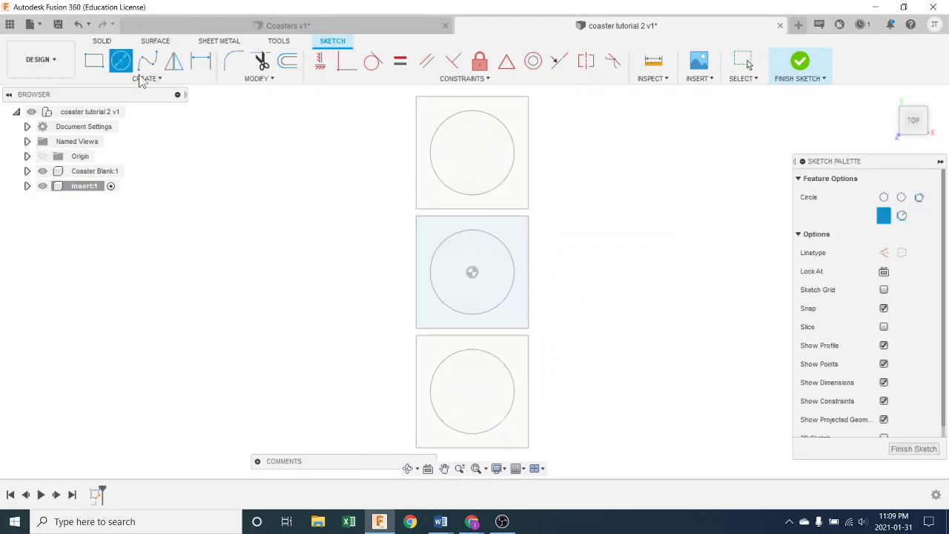
left_click(633, 278)
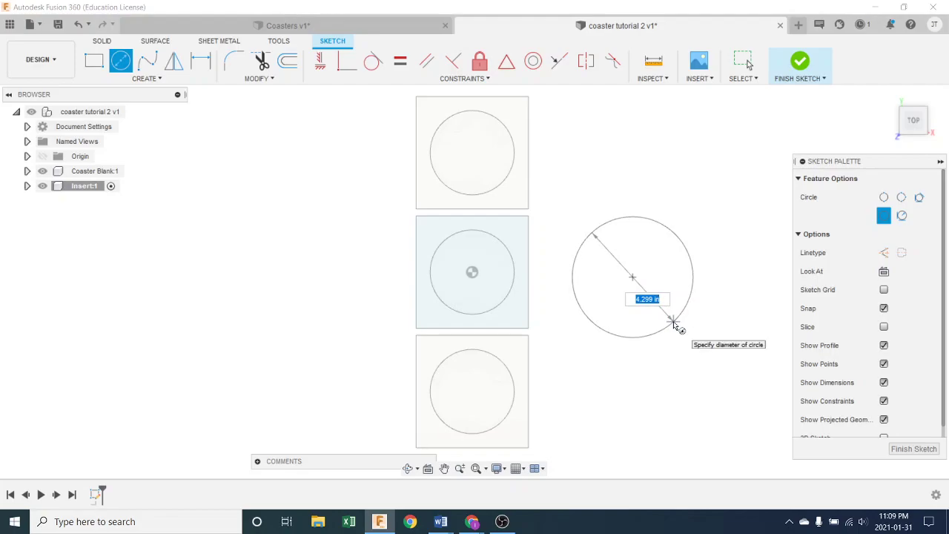
type("3")
key("Return")
key("Escape")
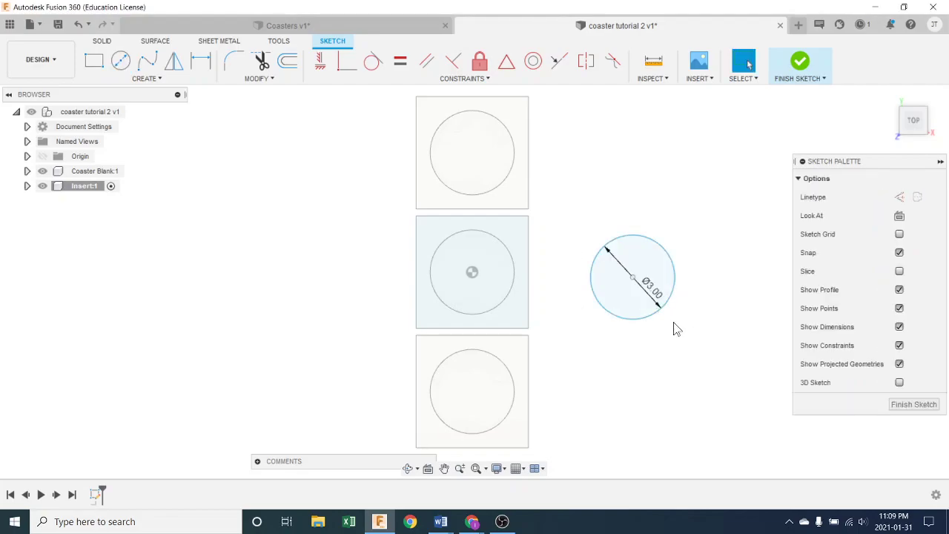
- Extrude the circle 0.125 in into a thin disc body
left_click(647, 268)
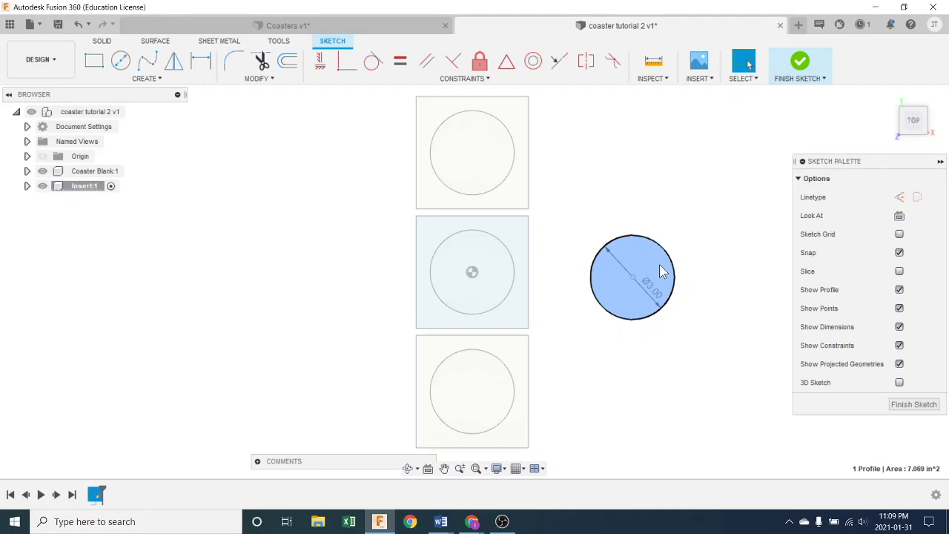
key("e")
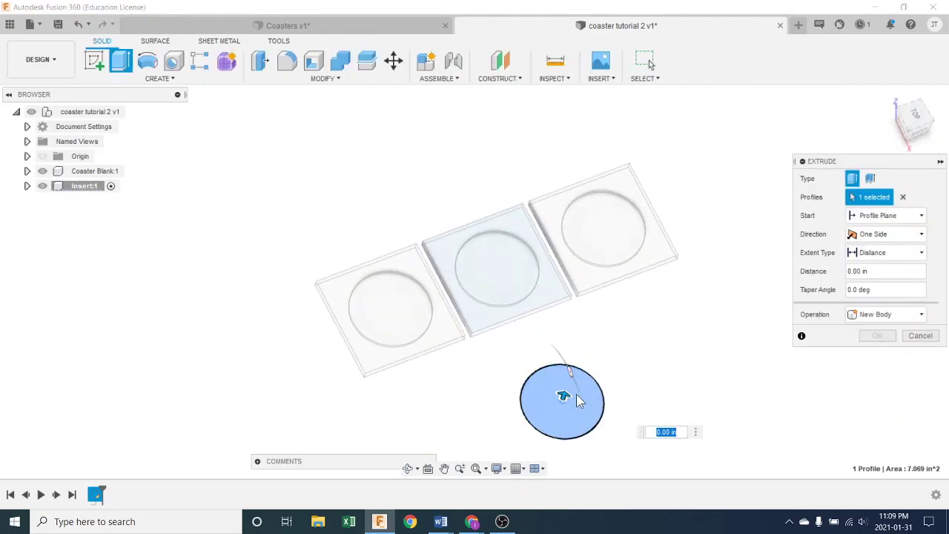
type("1")
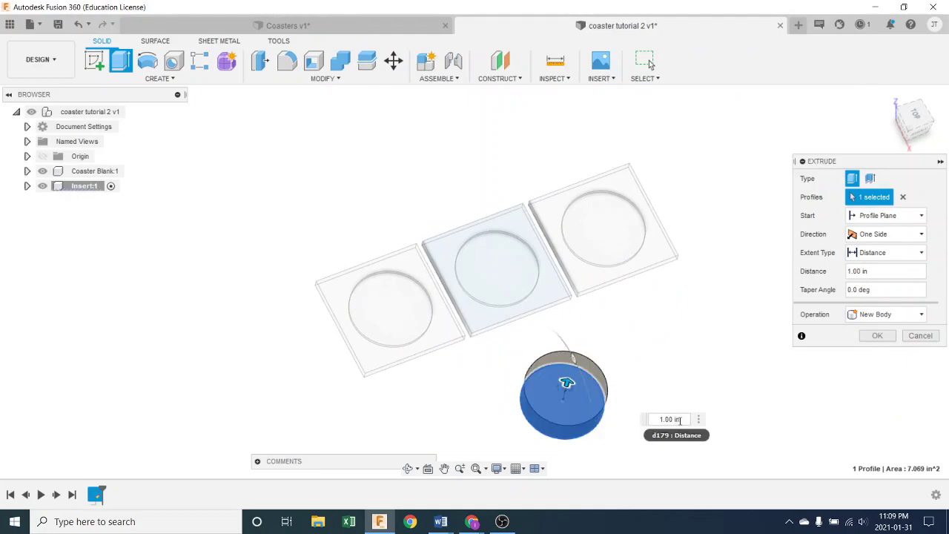
double_click(680, 420)
type(".125")
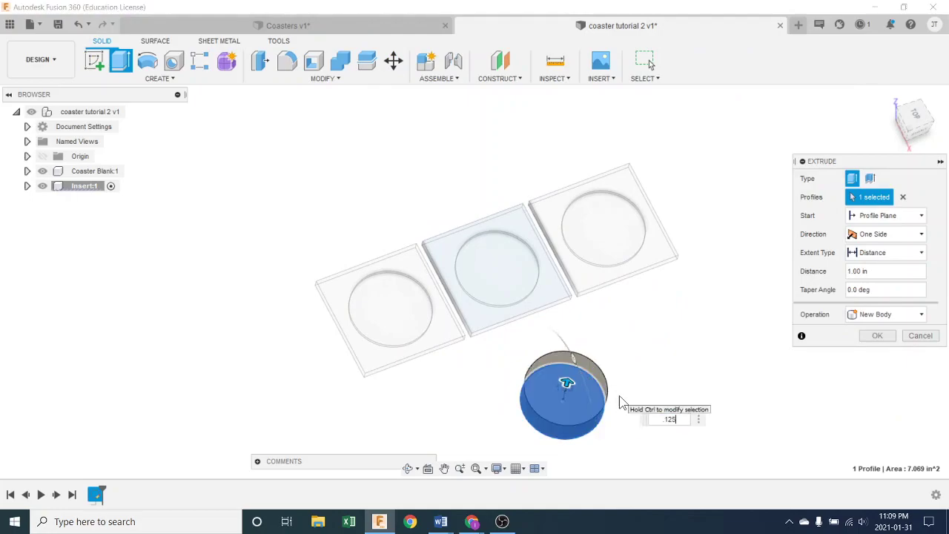
key("Return")
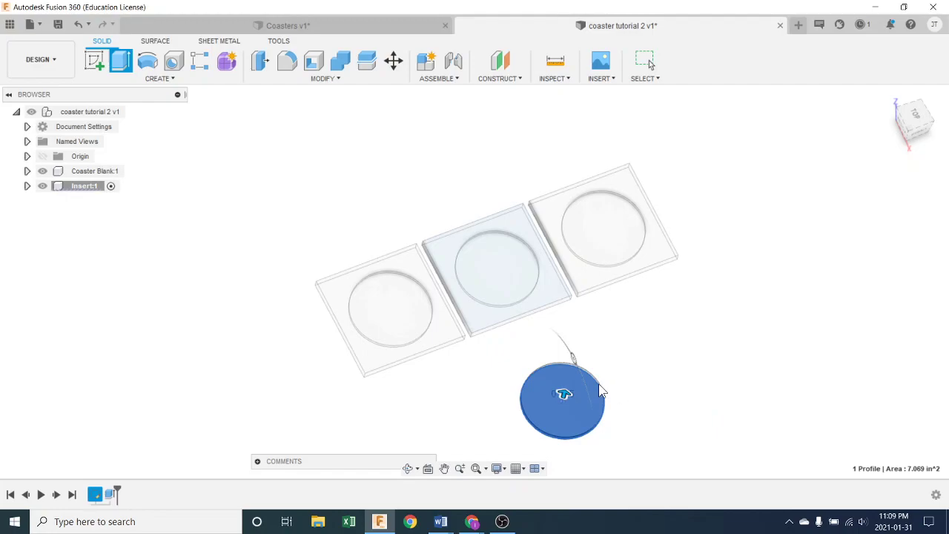
left_click(675, 411)
middle_click_drag(675, 411, 690, 383, "shift")
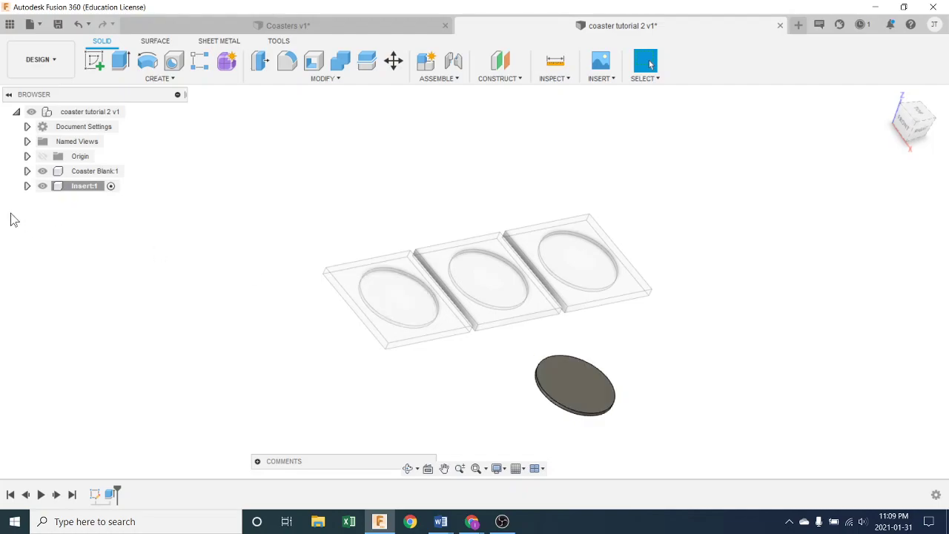
left_click(27, 186)
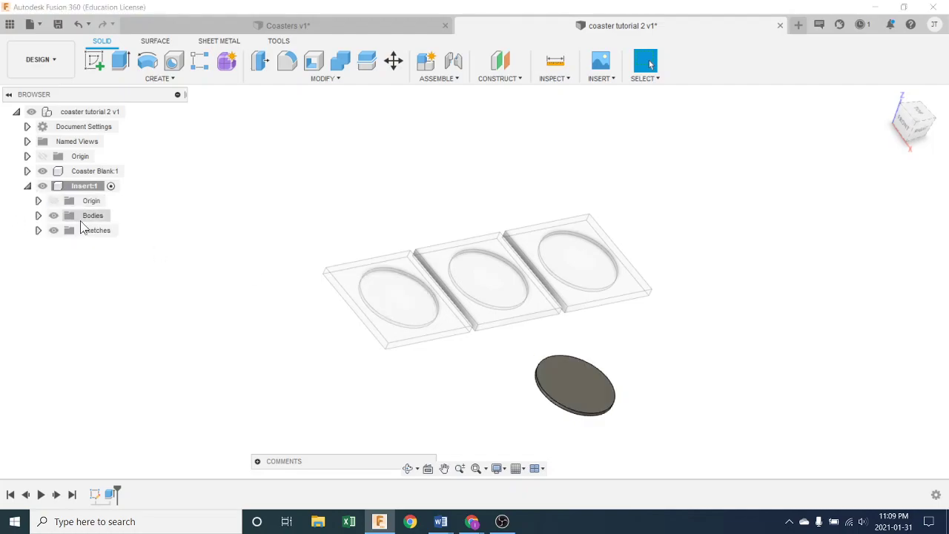
left_click(27, 186)
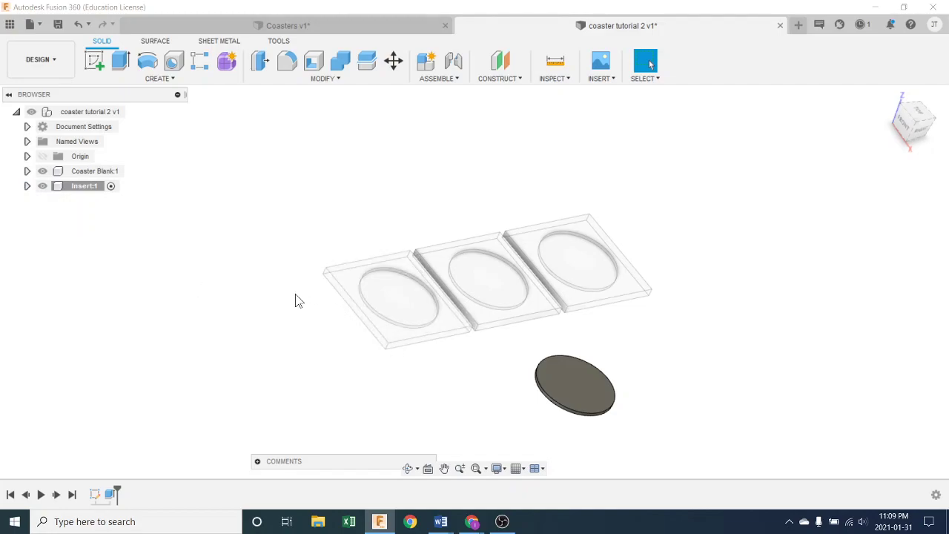
left_click(594, 393)
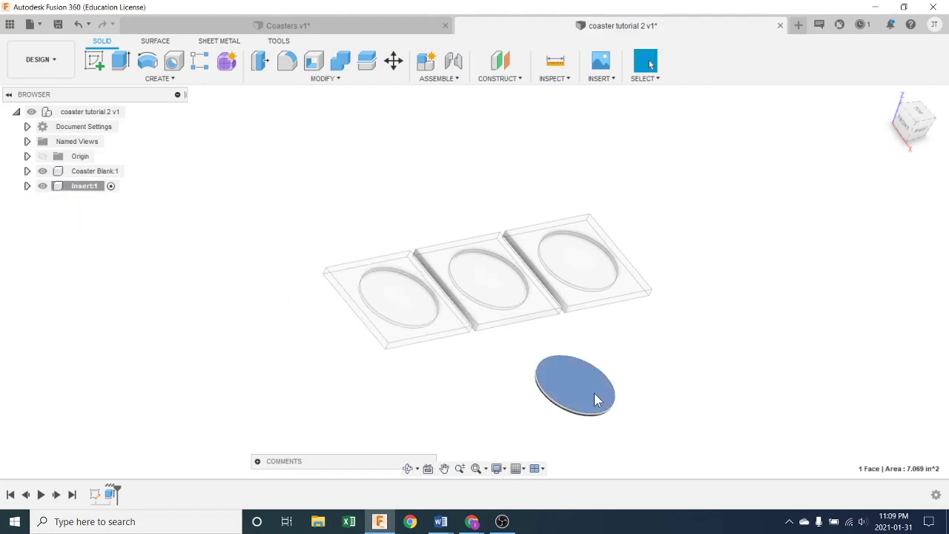
right_click(90, 188)
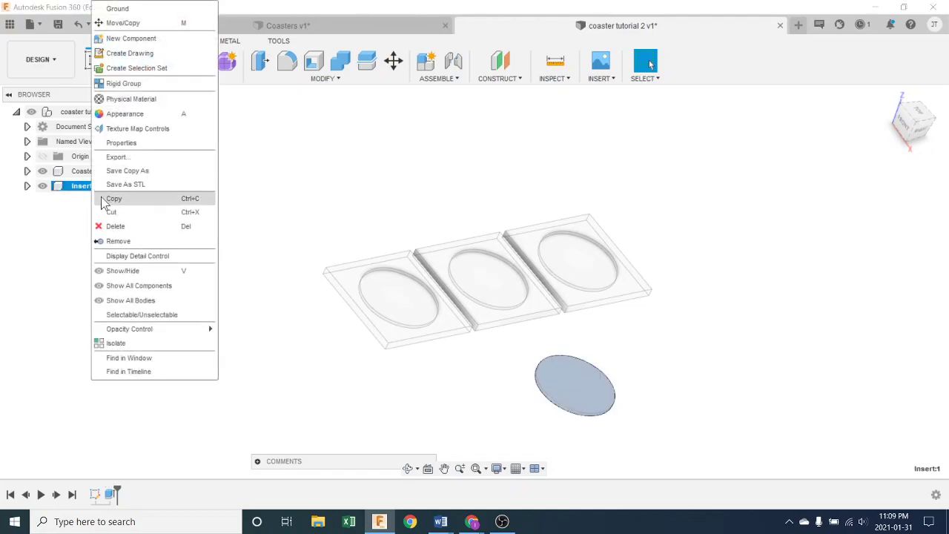
left_click(111, 198)
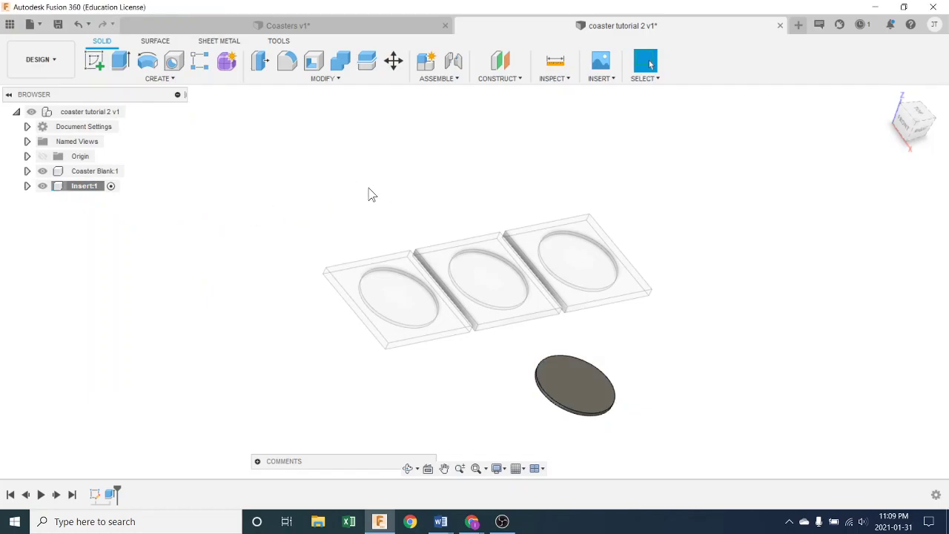
right_click(413, 186)
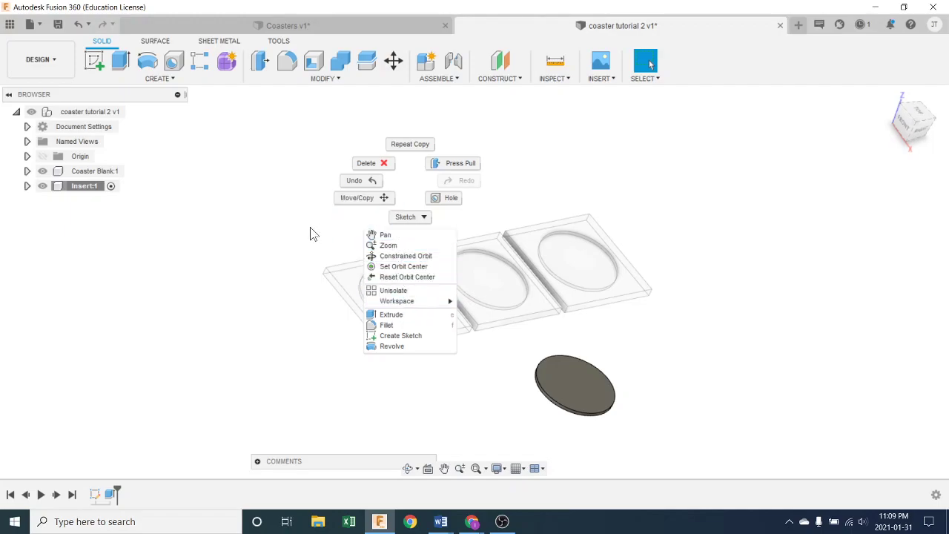
left_click(240, 275)
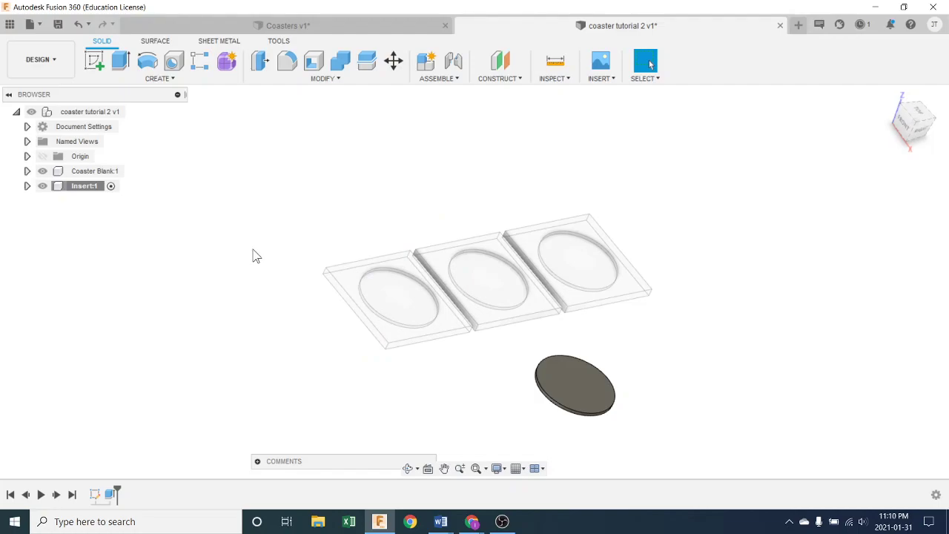
right_click(357, 188)
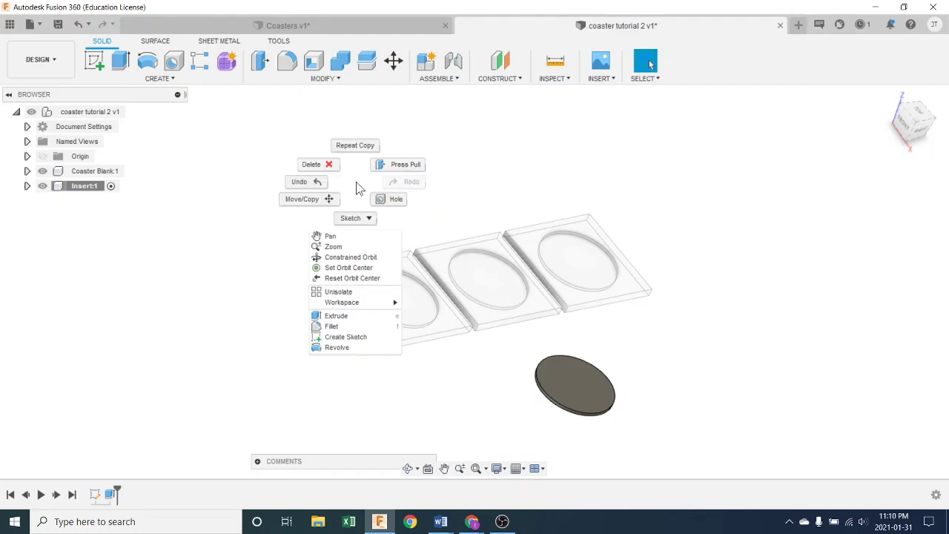
left_click(269, 267)
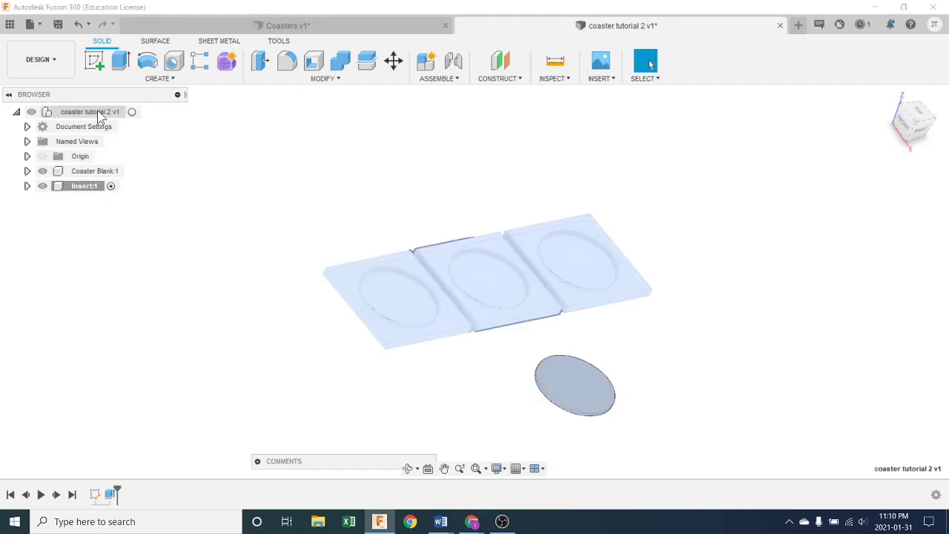
- Activate the top-level assembly and paste a copy of the insert as Insert:2
left_click(136, 112)
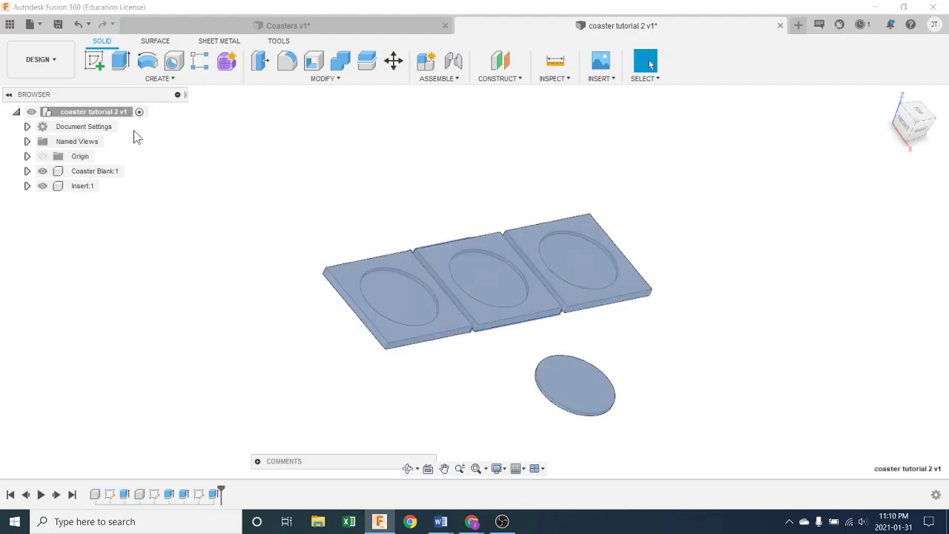
right_click(270, 180)
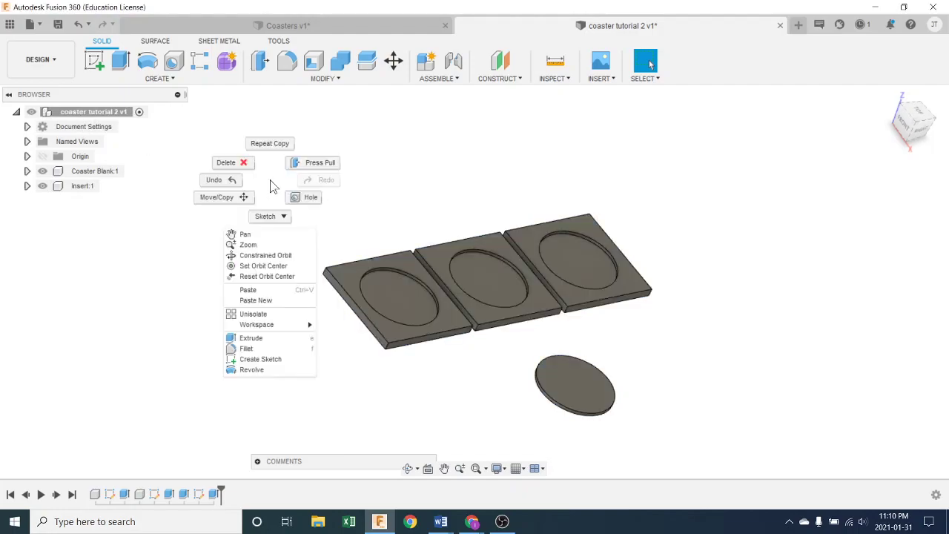
left_click(265, 293)
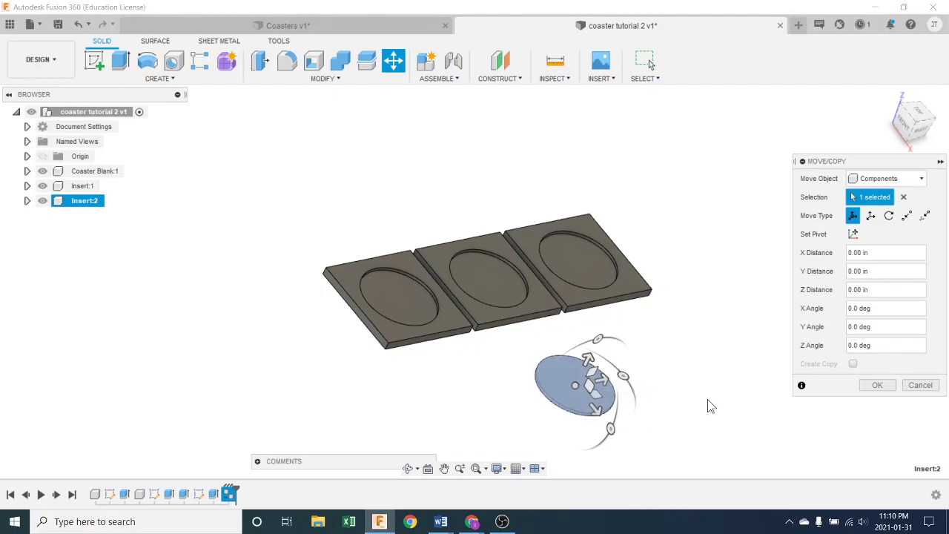
middle_click_drag(710, 406, 635, 333)
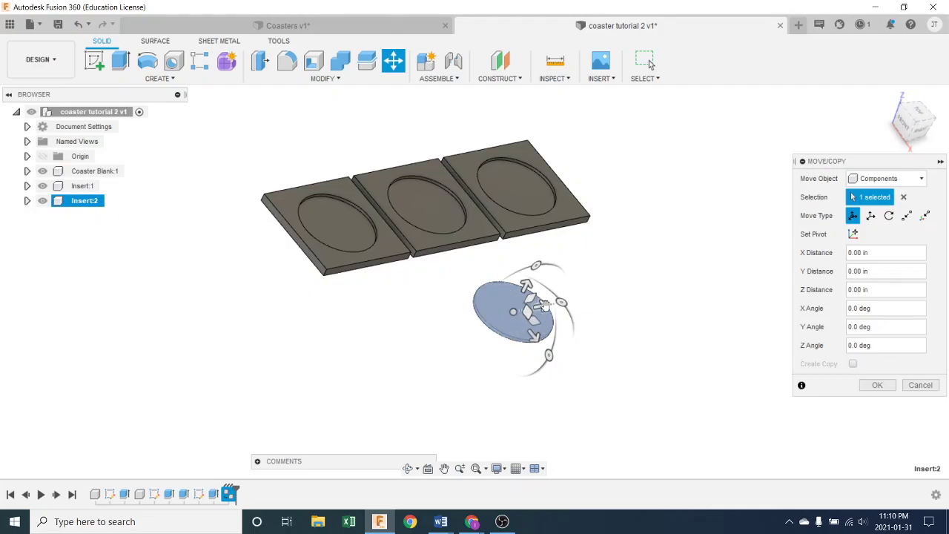
- Move Insert:2 6.00 in along Y so it sits beside the first disc
left_click(542, 305)
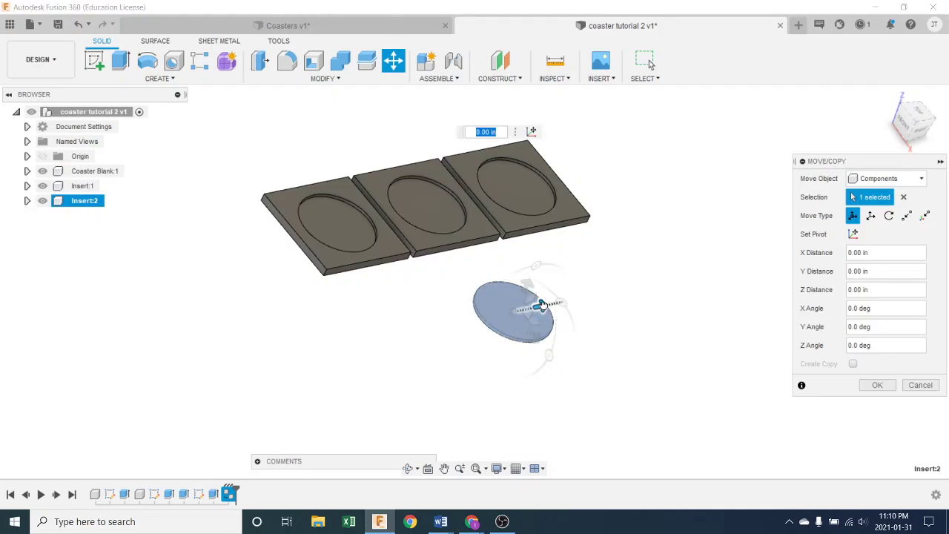
left_click_drag(542, 304, 669, 285)
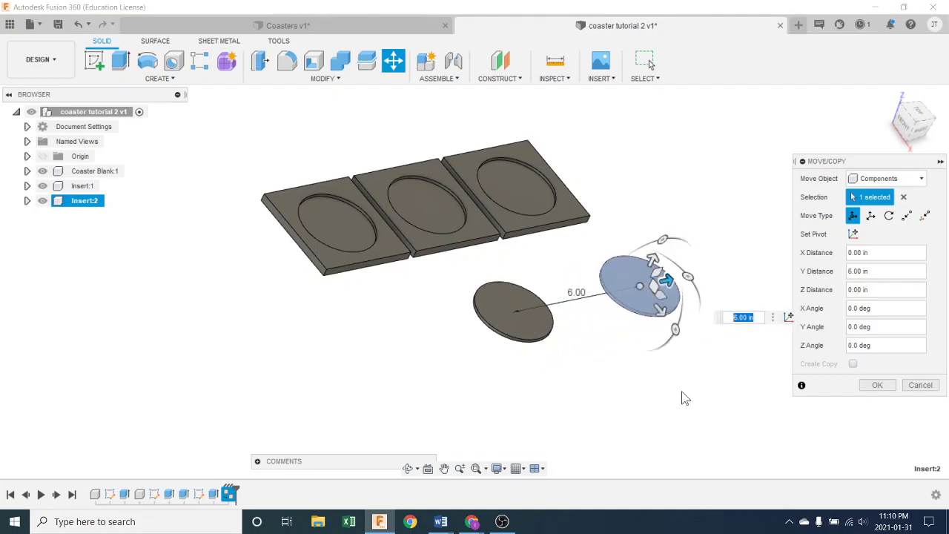
left_click(875, 385)
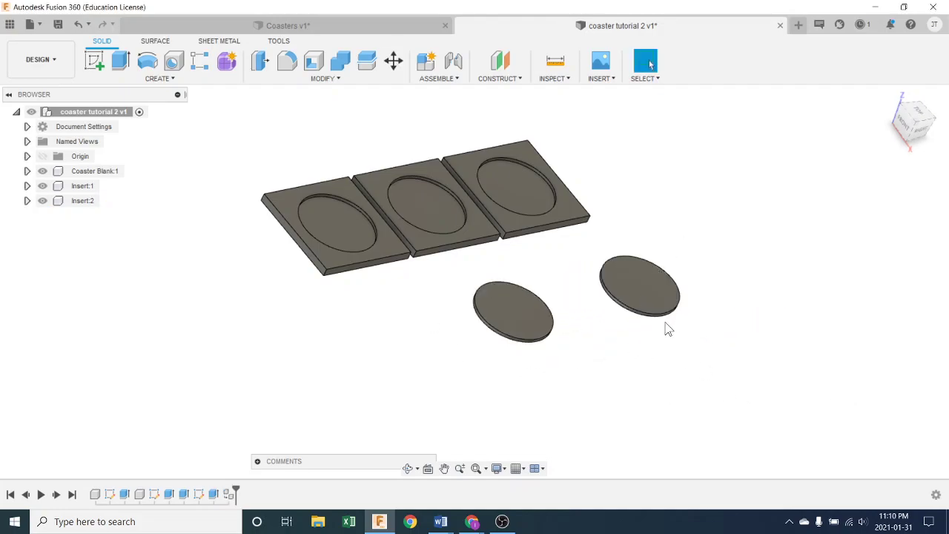
- Paste Insert:3, capture positions, and move it -5.50 in along Y into line with the others
left_click_drag(614, 308, 656, 320)
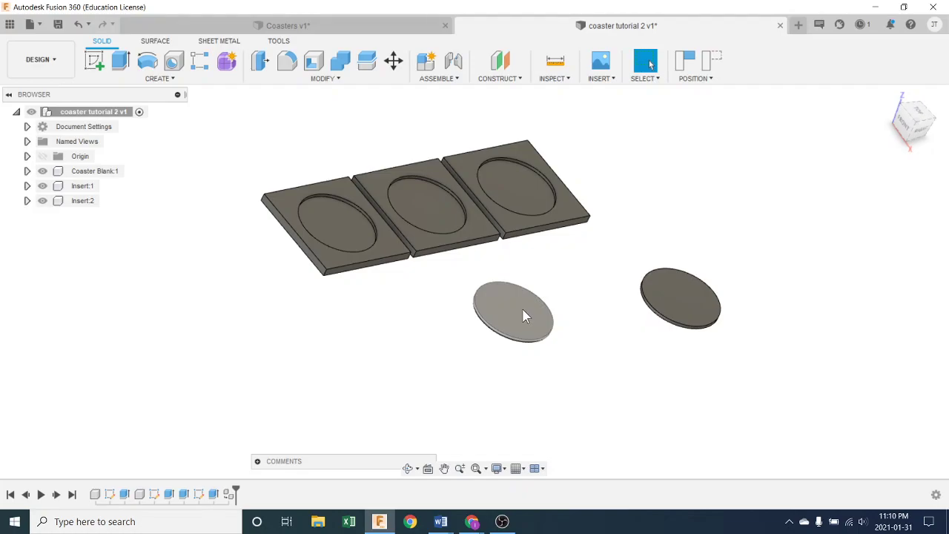
left_click_drag(506, 312, 568, 318)
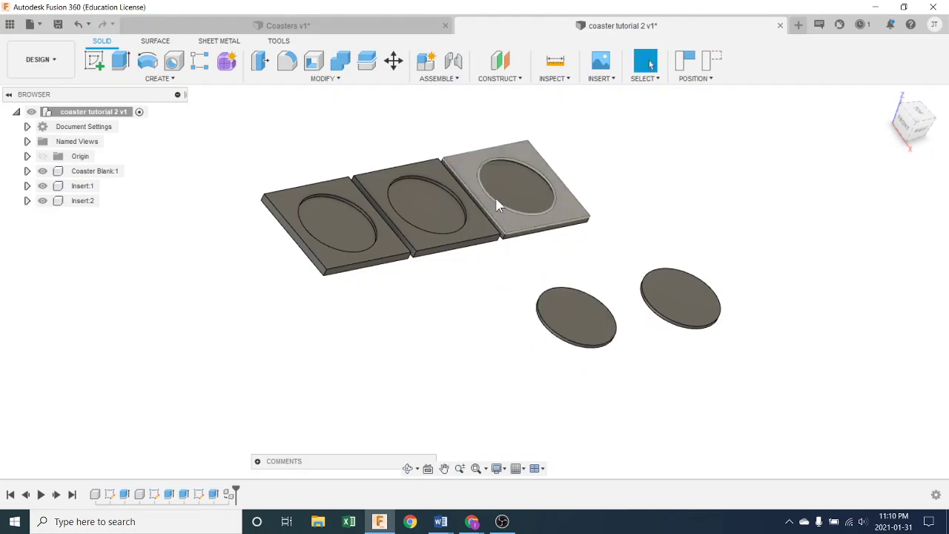
left_click_drag(497, 205, 475, 209)
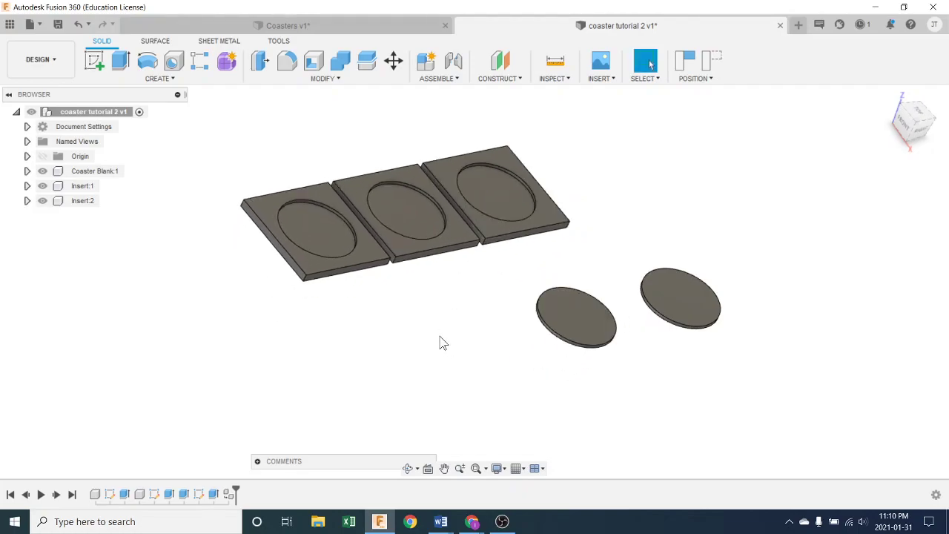
right_click(398, 348)
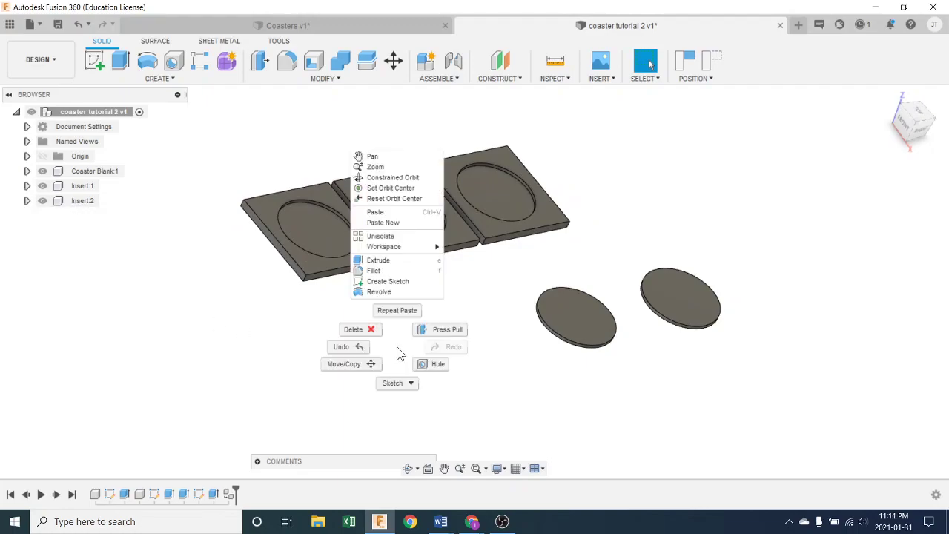
left_click(395, 212)
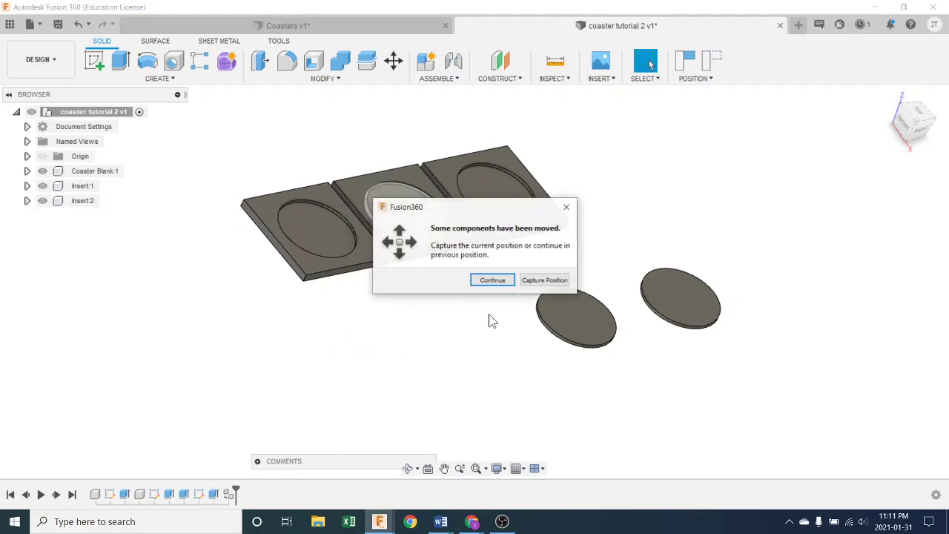
left_click(546, 285)
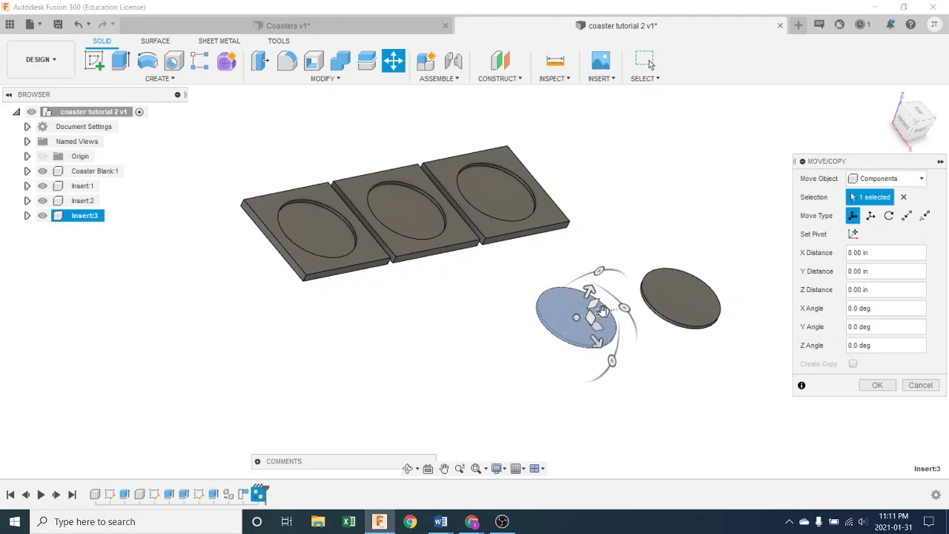
left_click_drag(602, 312, 531, 344)
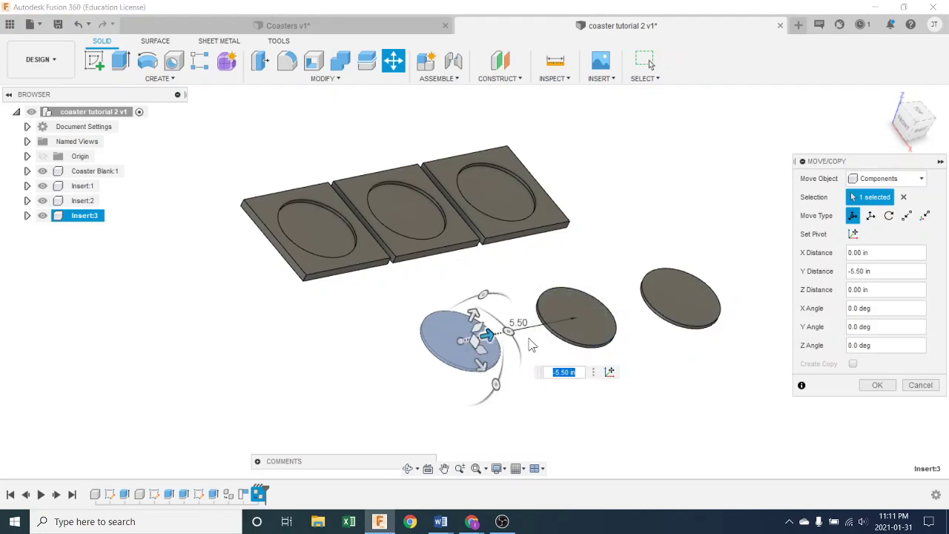
left_click(877, 385)
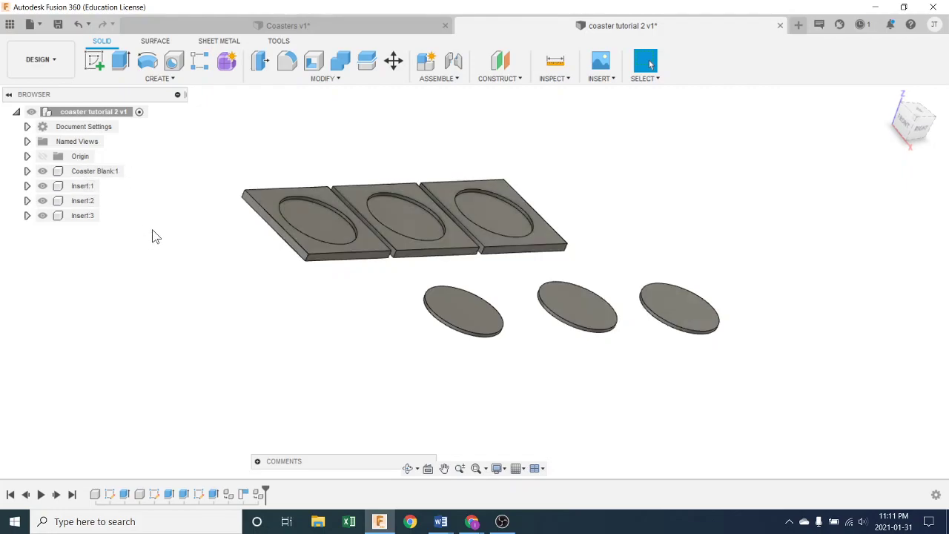
- Add a new component to the root design named 'Inserts'
right_click(104, 113)
left_click(140, 120)
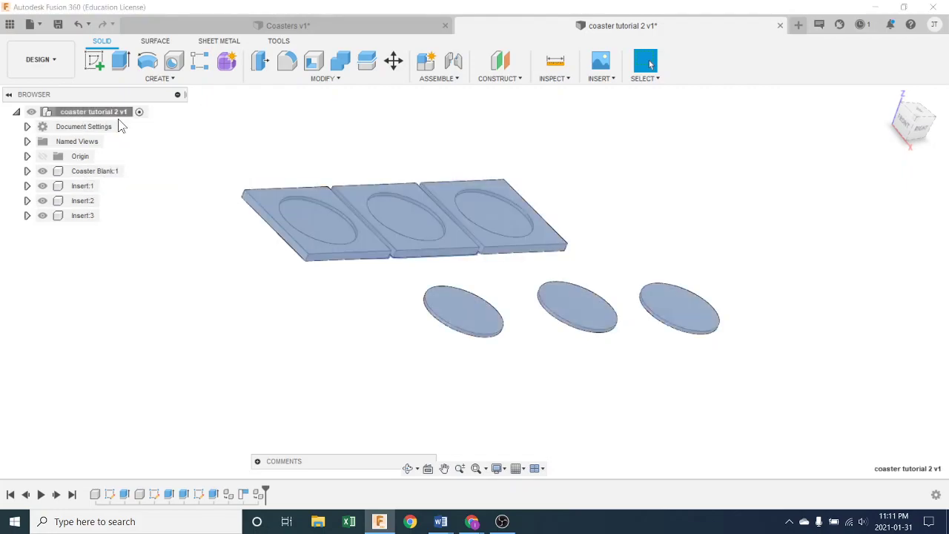
double_click(797, 233)
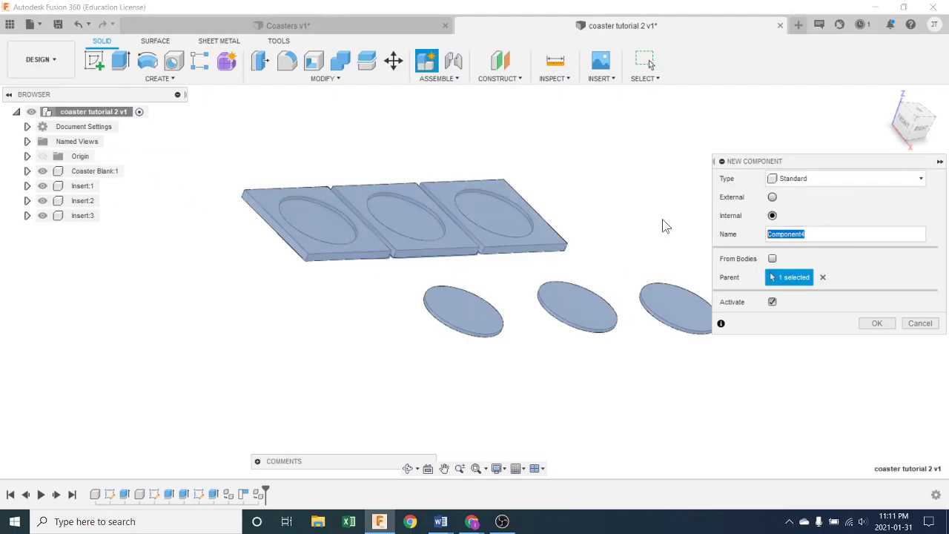
key("BackSpace")
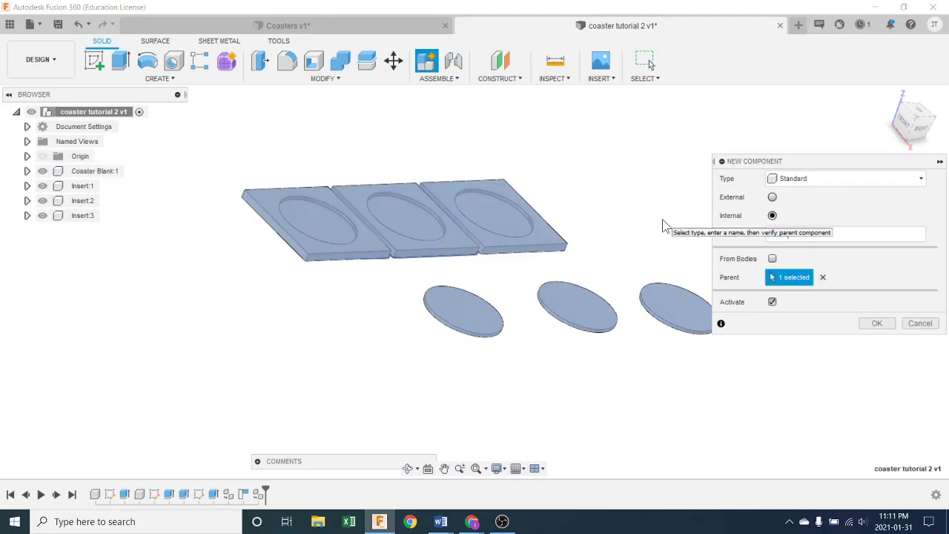
type("Inserts")
left_click(878, 324)
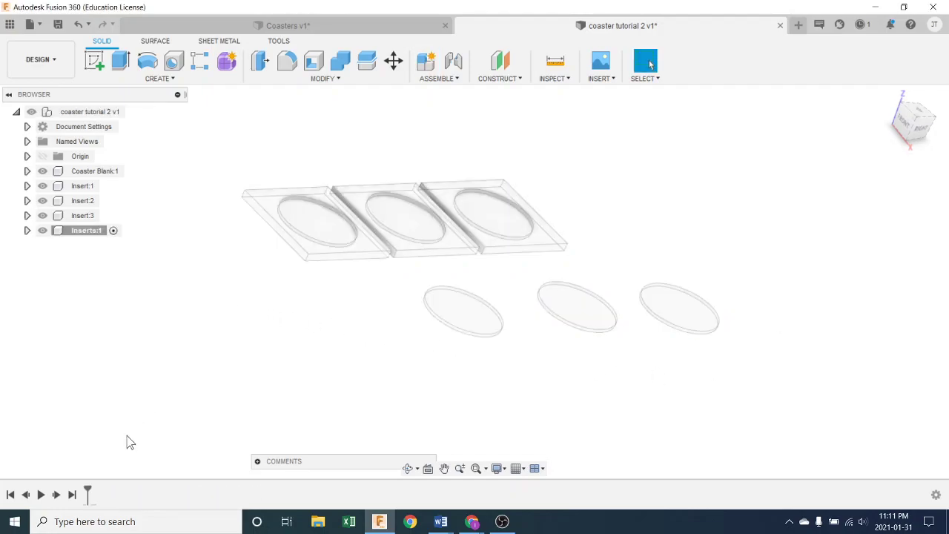
- Activate the root and move the Inserts:1 creation to the start of the timeline
left_click(138, 112)
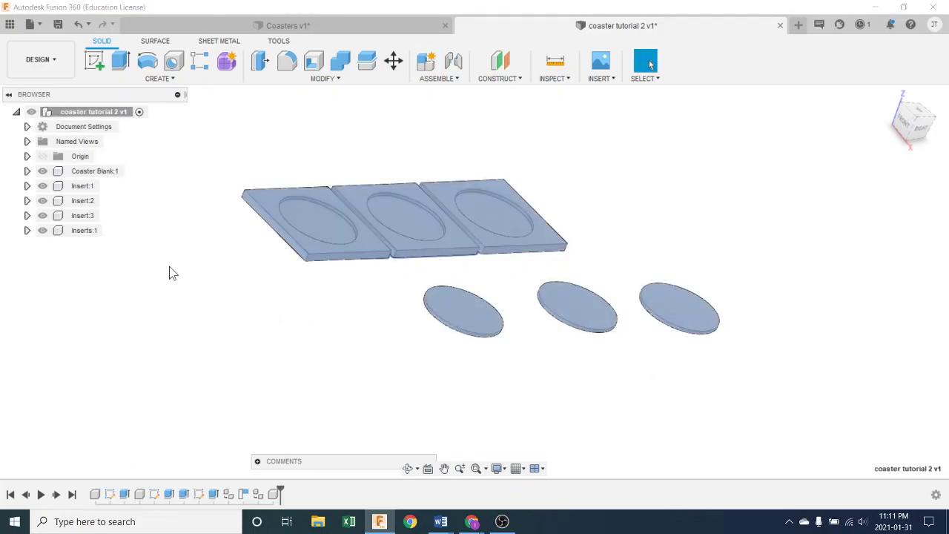
left_click(276, 498)
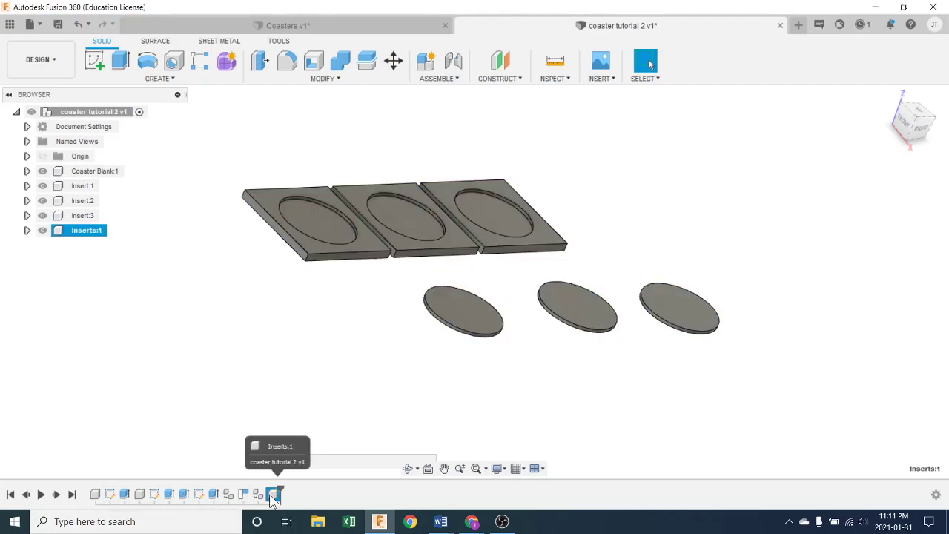
left_click_drag(241, 504, 101, 497)
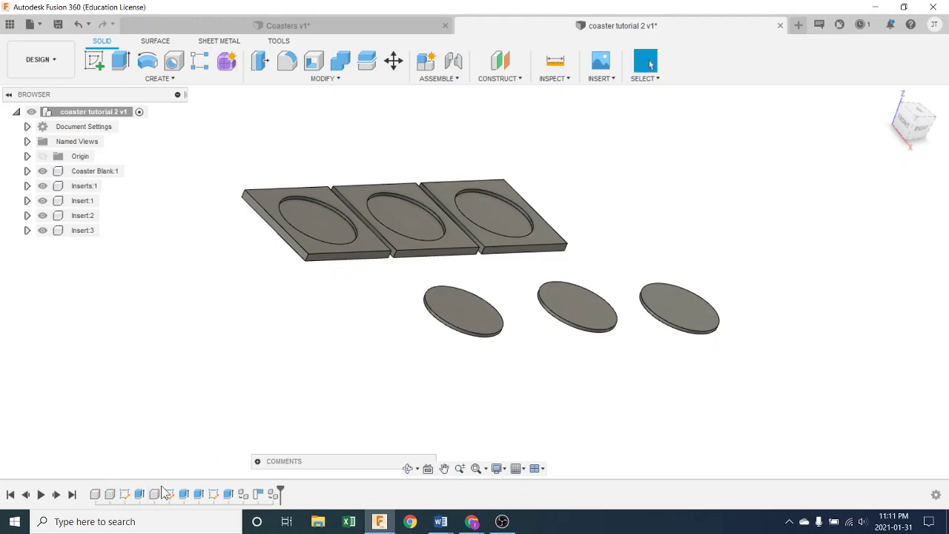
- Identify each disc and move Insert:1, Insert:2 and Insert:3 into the Inserts:1 component
left_click(77, 200)
left_click(558, 304)
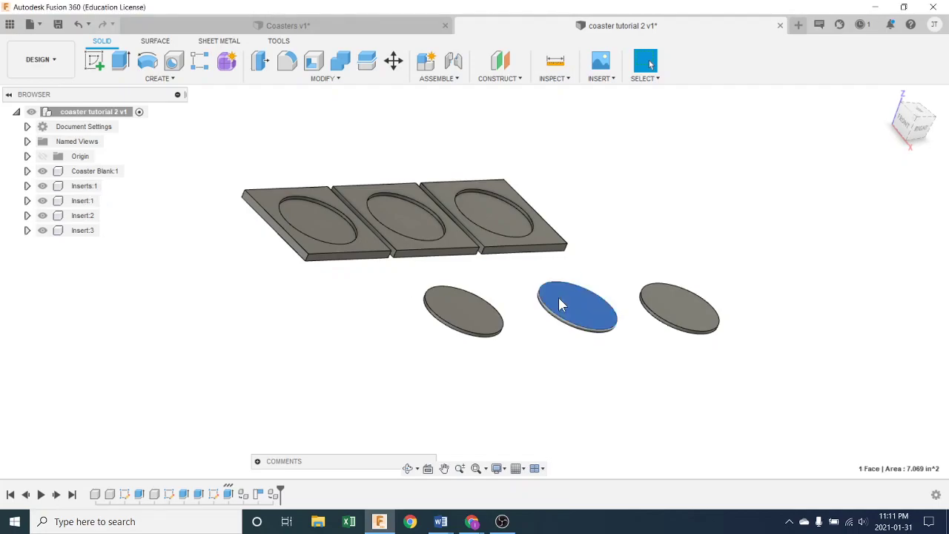
left_click(475, 324)
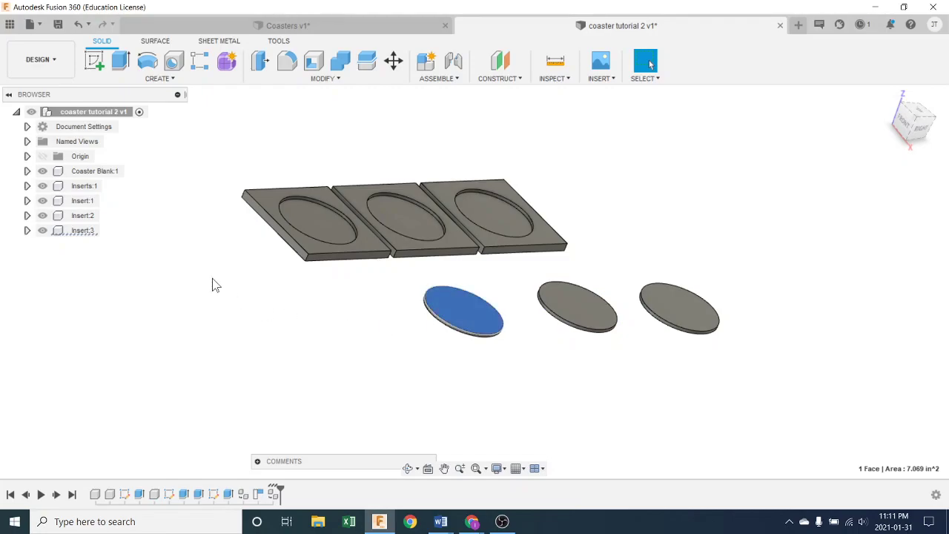
left_click(595, 303)
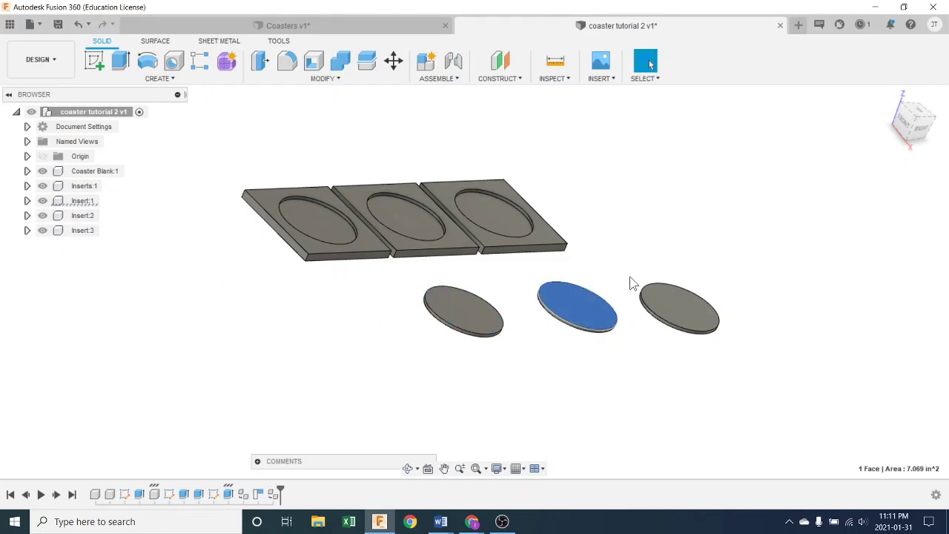
left_click(682, 307)
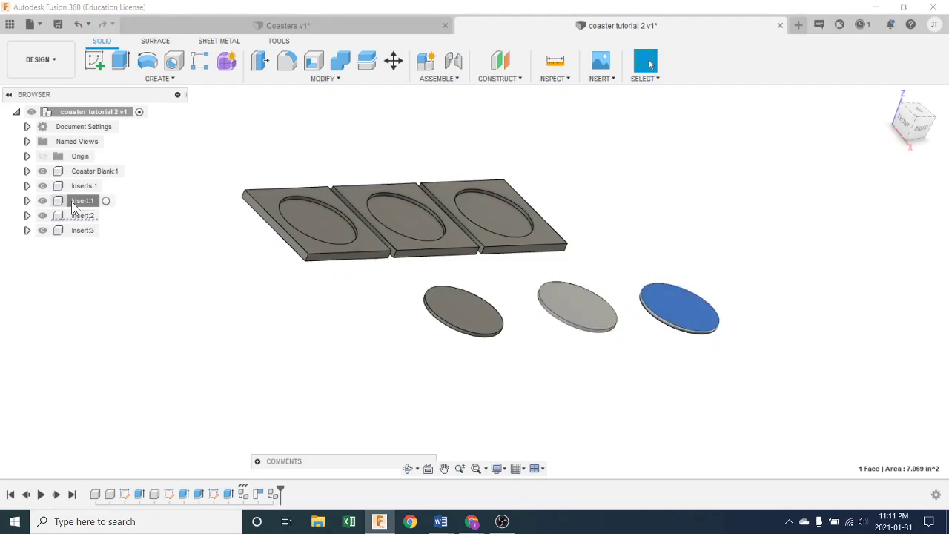
left_click_drag(74, 208, 87, 186)
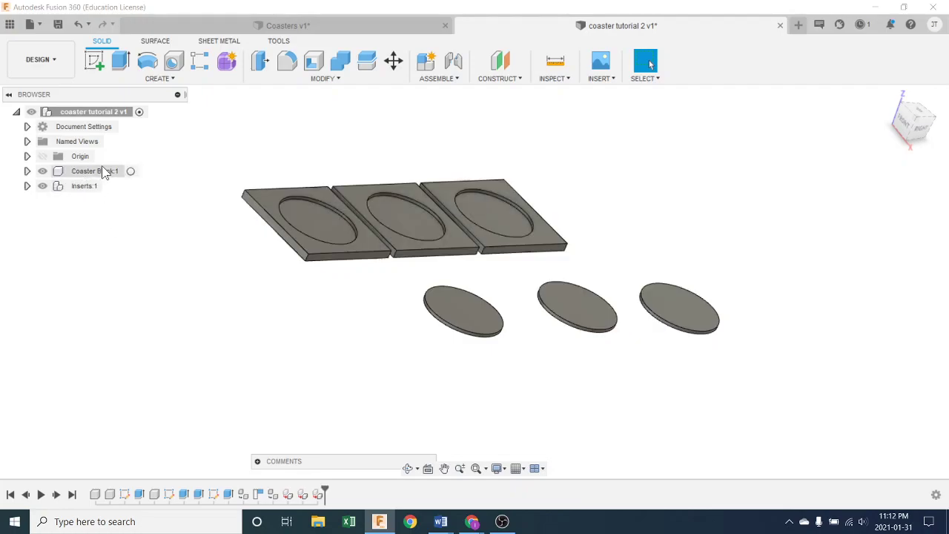
- Expand Inserts:1 and drag the stray disc off the first coaster plate back below the blank
left_click(28, 187)
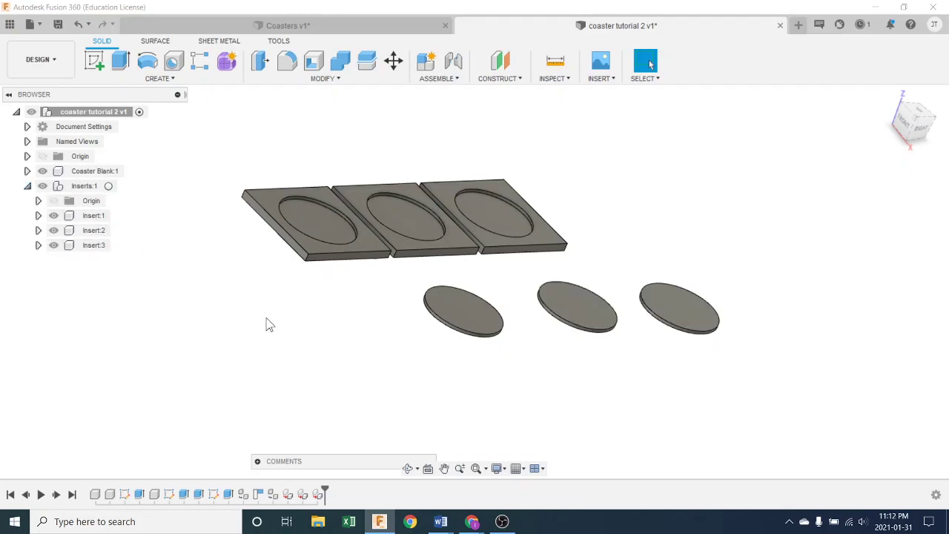
middle_click_drag(200, 323, 216, 320, "shift")
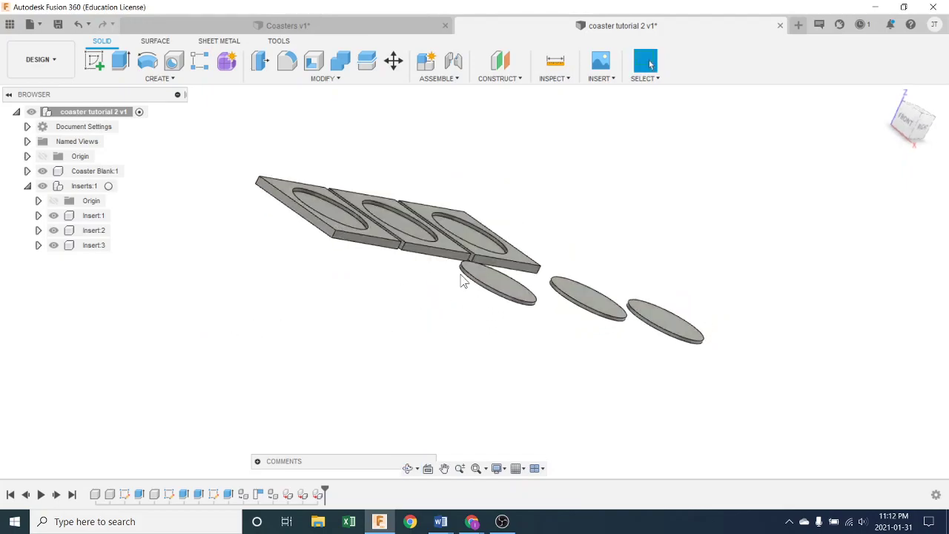
left_click_drag(461, 280, 284, 199)
middle_click_drag(361, 223, 304, 289, "shift")
left_click_drag(304, 288, 347, 245)
middle_click_drag(415, 364, 415, 297, "shift")
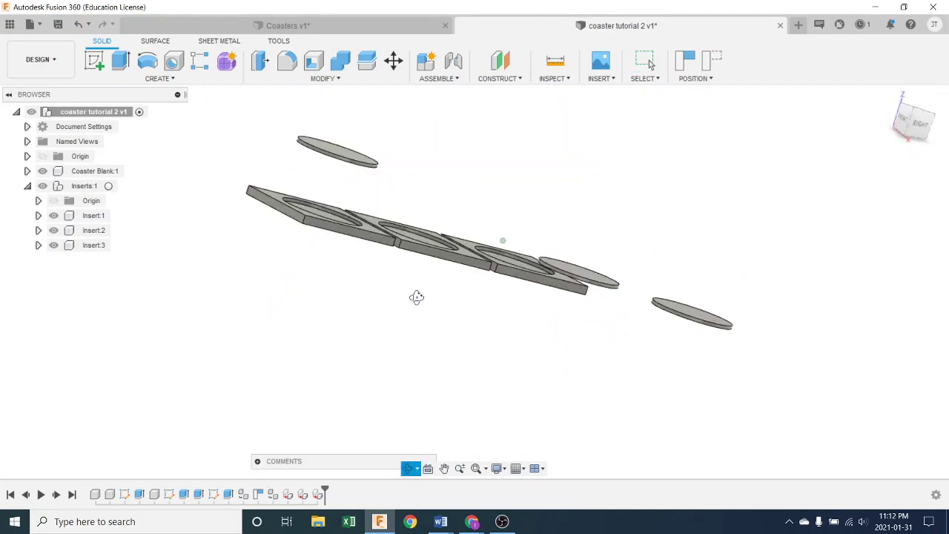
left_click_drag(364, 163, 369, 233)
middle_click_drag(369, 233, 347, 294, "shift")
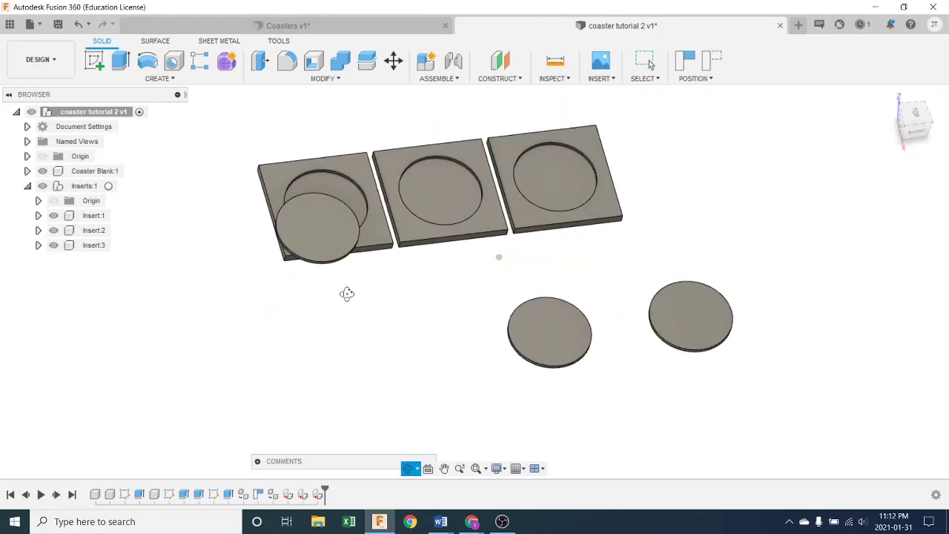
left_click_drag(318, 237, 333, 202)
middle_click_drag(328, 303, 346, 275, "shift")
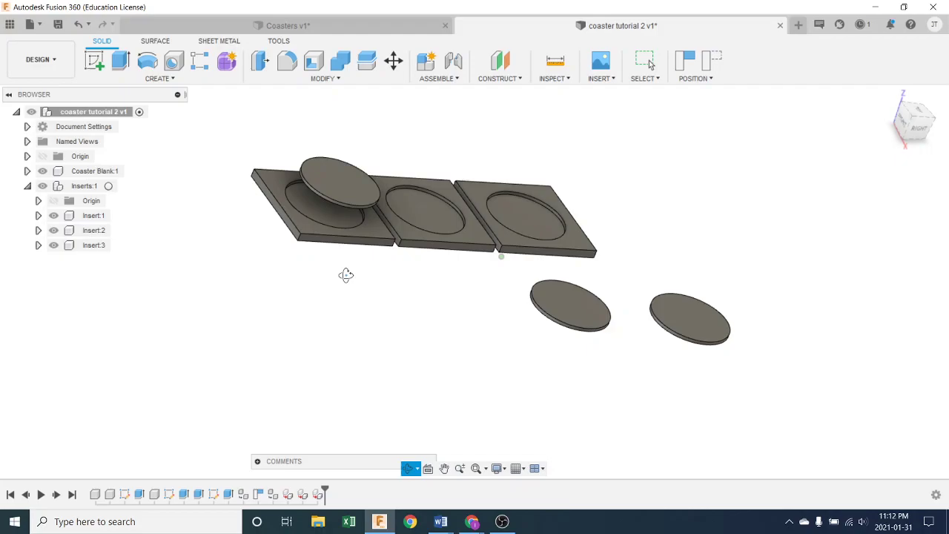
left_click_drag(345, 201, 438, 344)
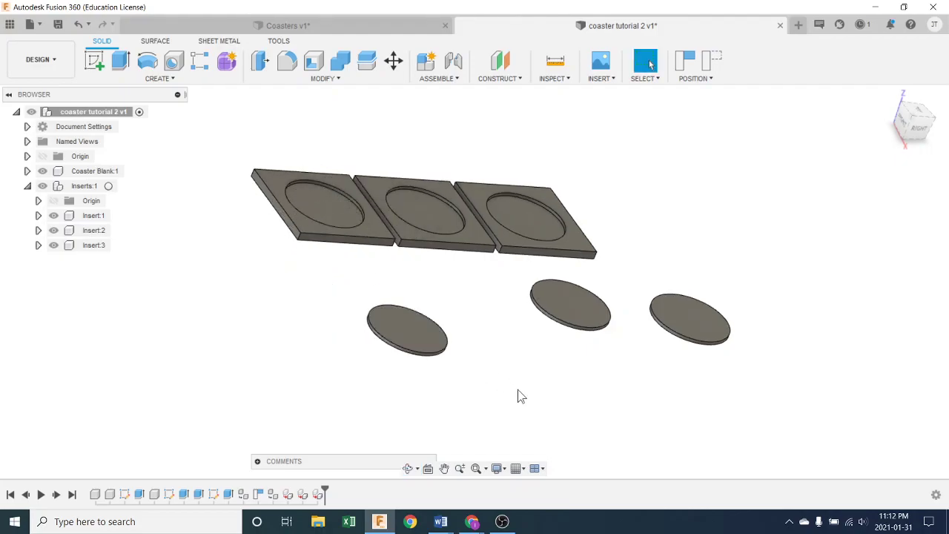
middle_click_drag(519, 397, 527, 386, "shift")
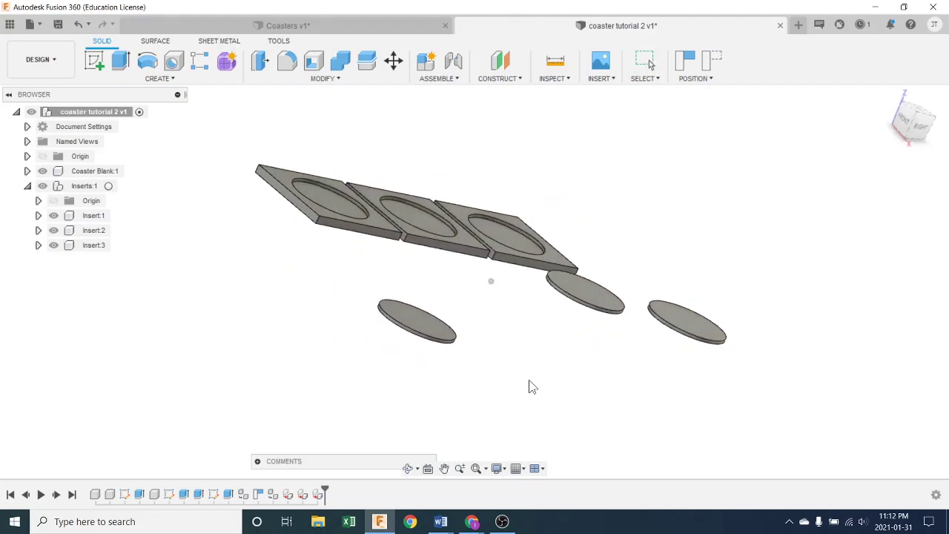
- Joint the lower-left disc's centre to the first coaster pocket's centre, capturing positions first
left_click(447, 80)
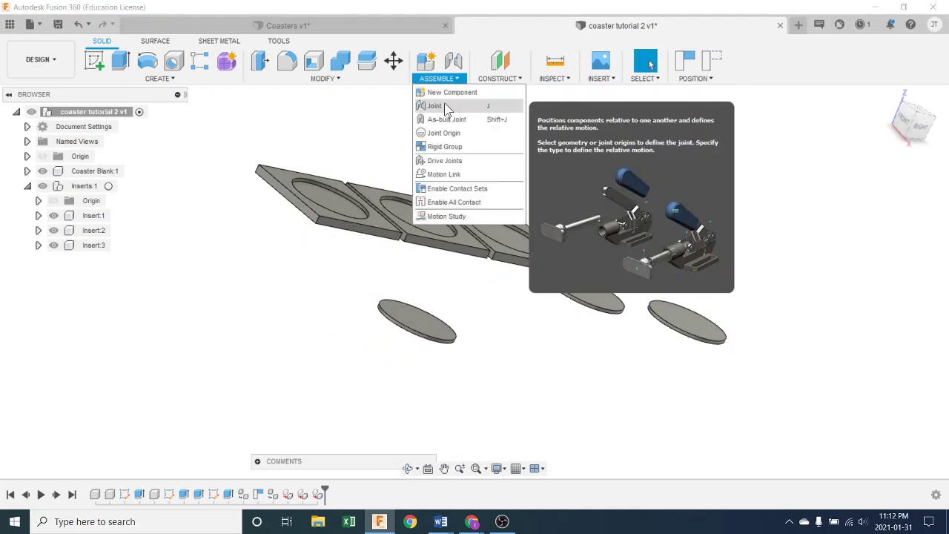
left_click(444, 106)
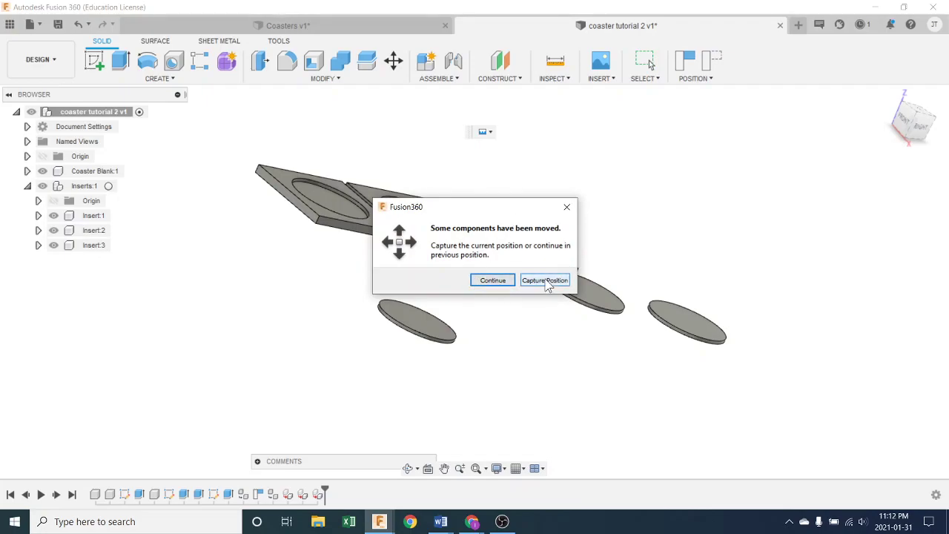
left_click(548, 282)
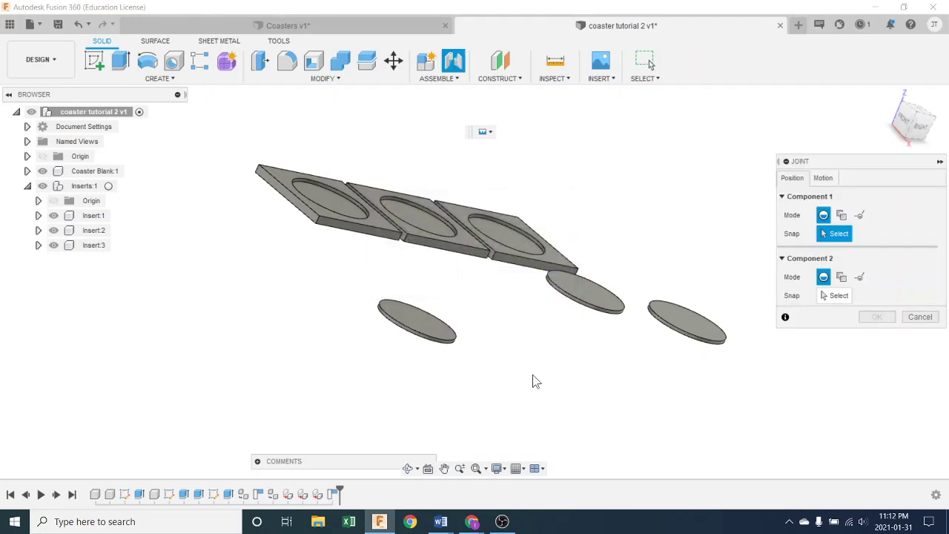
middle_click_drag(467, 311, 466, 326, "shift")
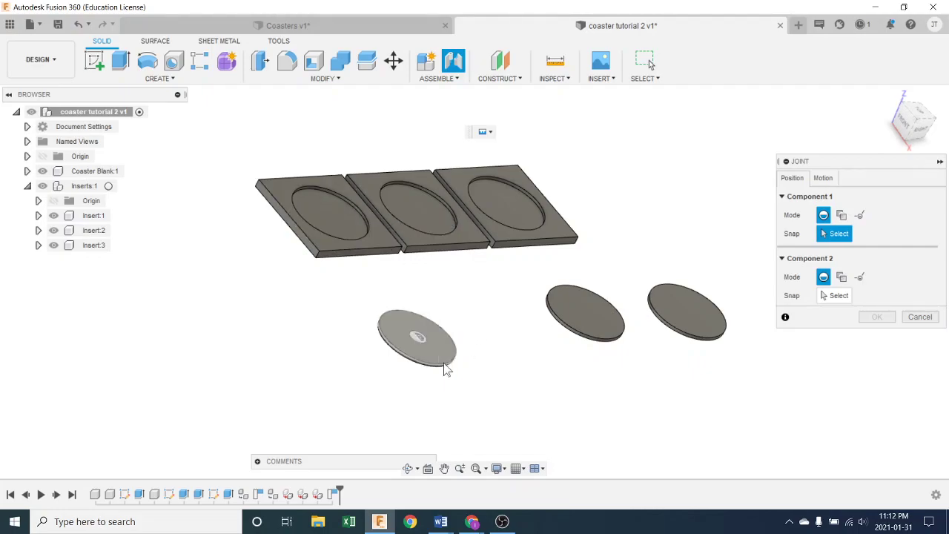
middle_click_drag(479, 377, 521, 303, "shift")
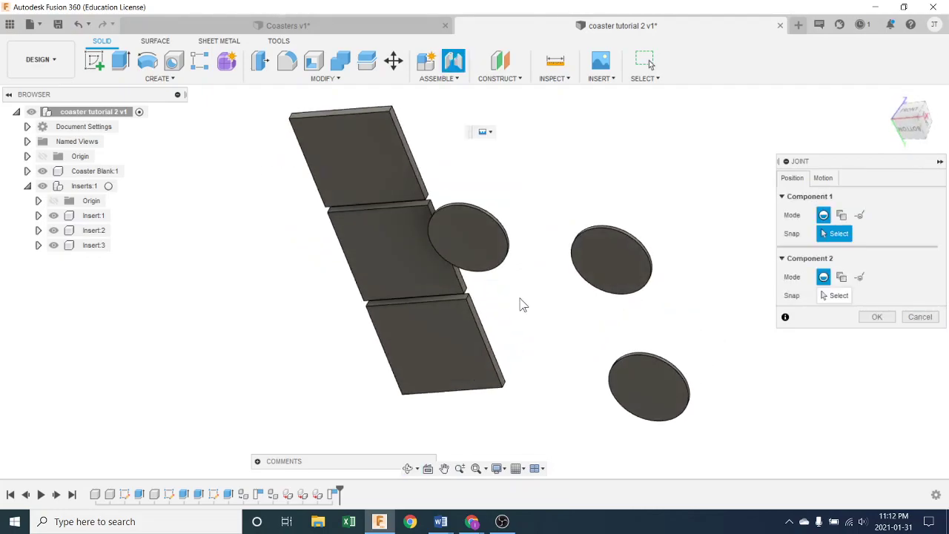
middle_click_drag(470, 241, 415, 332, "shift")
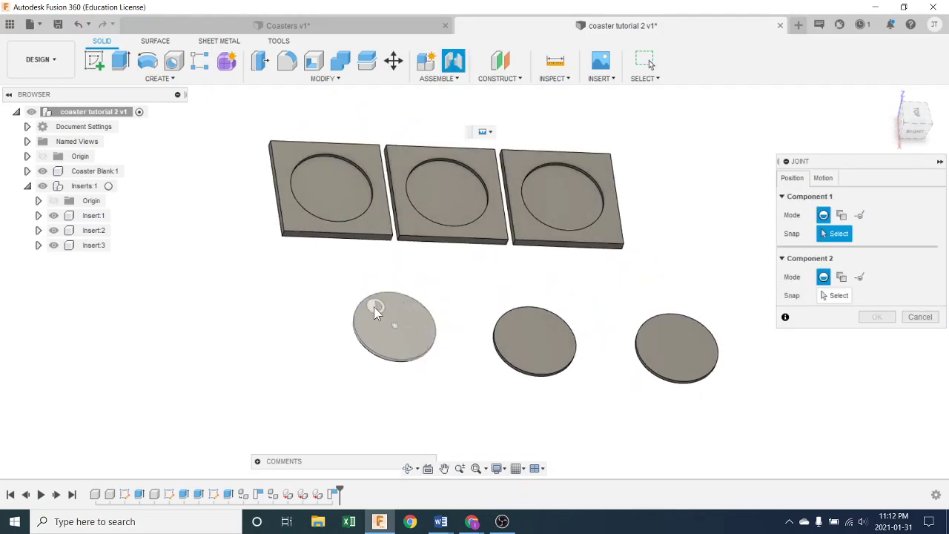
left_click(394, 327)
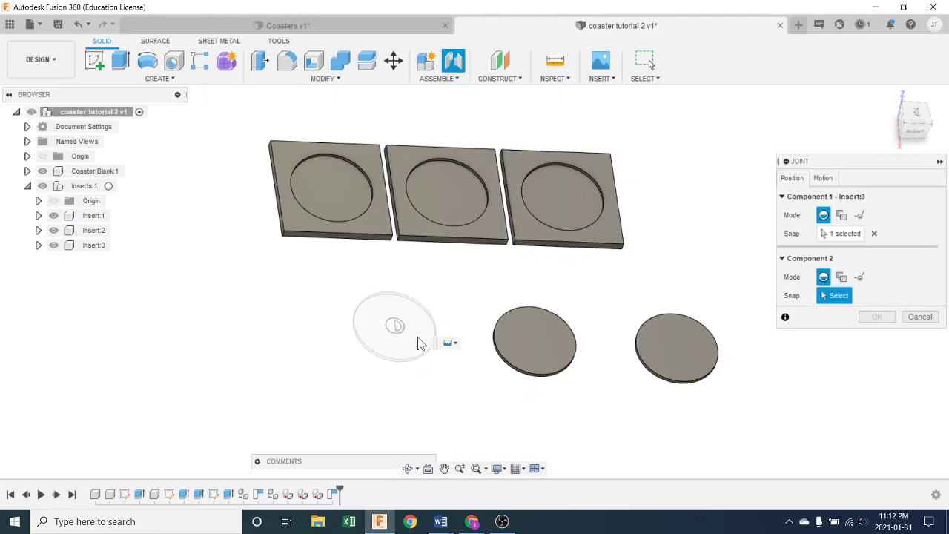
left_click(330, 192)
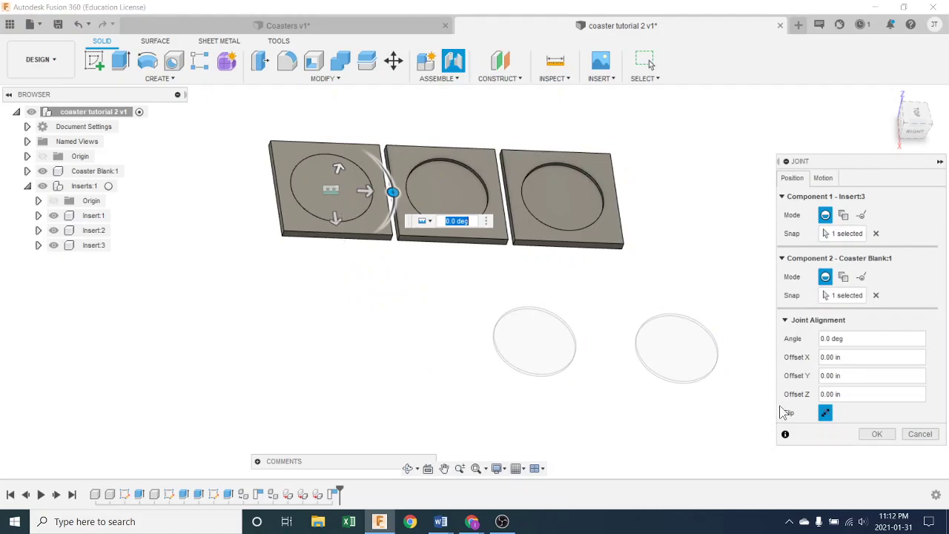
left_click(876, 433)
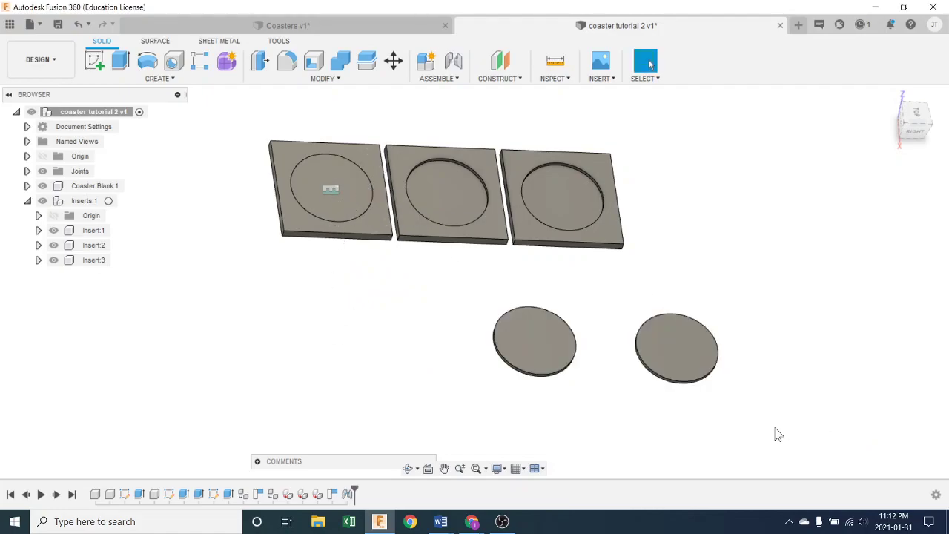
- Joint the middle loose disc's centre to the middle coaster pocket's centre
left_click(450, 80)
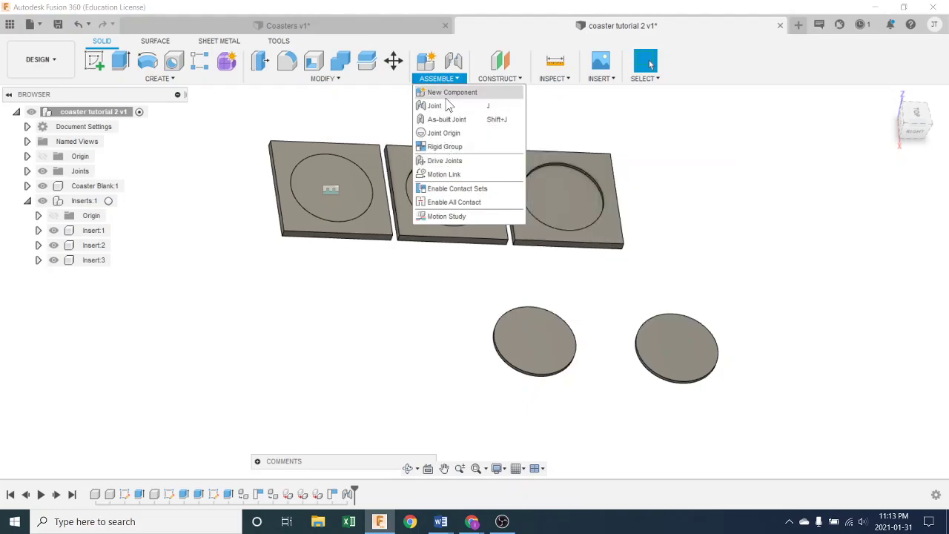
left_click(448, 106)
left_click(535, 340)
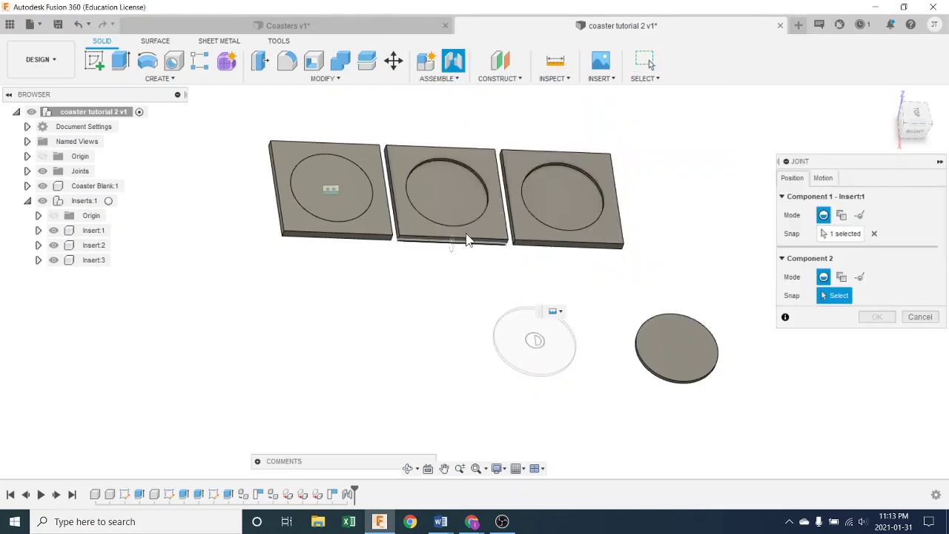
left_click(451, 196)
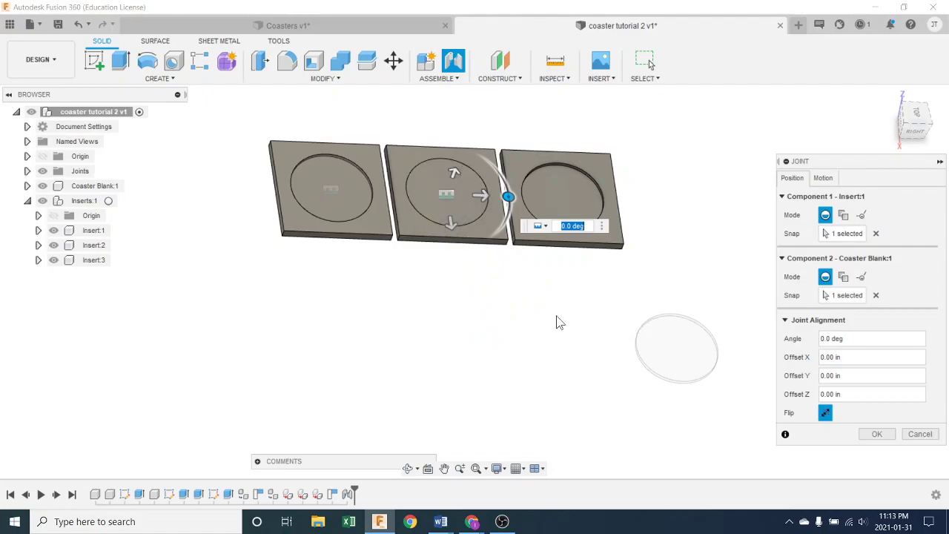
left_click(869, 433)
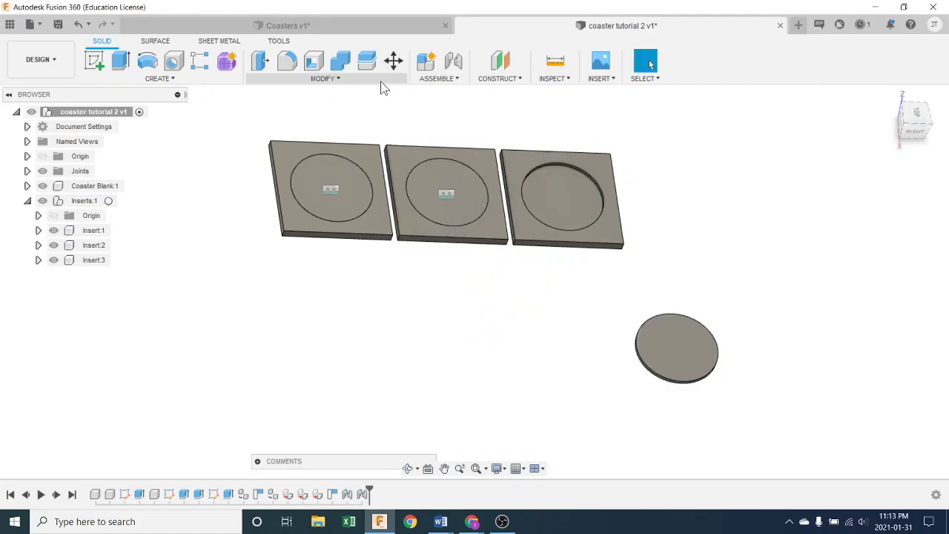
- Joint the last loose disc's centre to the third coaster pocket's centre
left_click(417, 79)
left_click(449, 103)
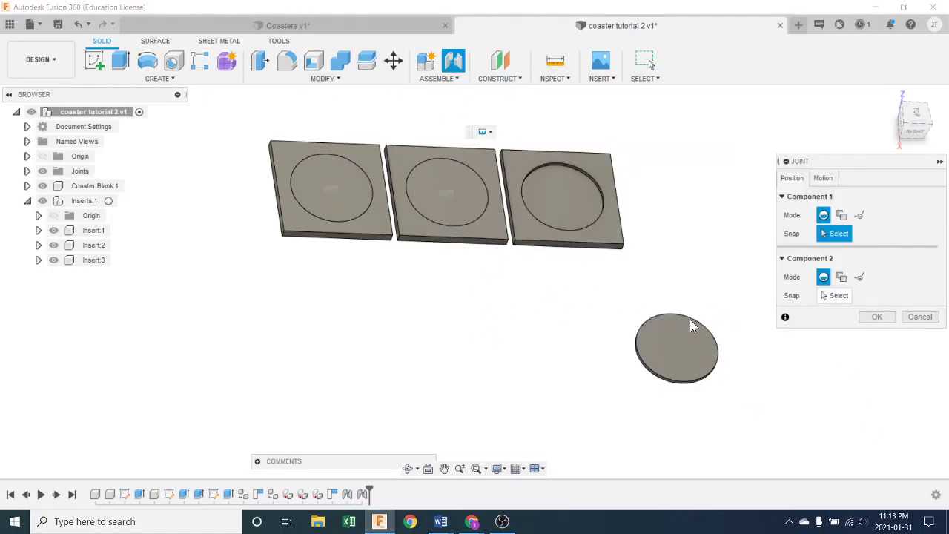
left_click(674, 342)
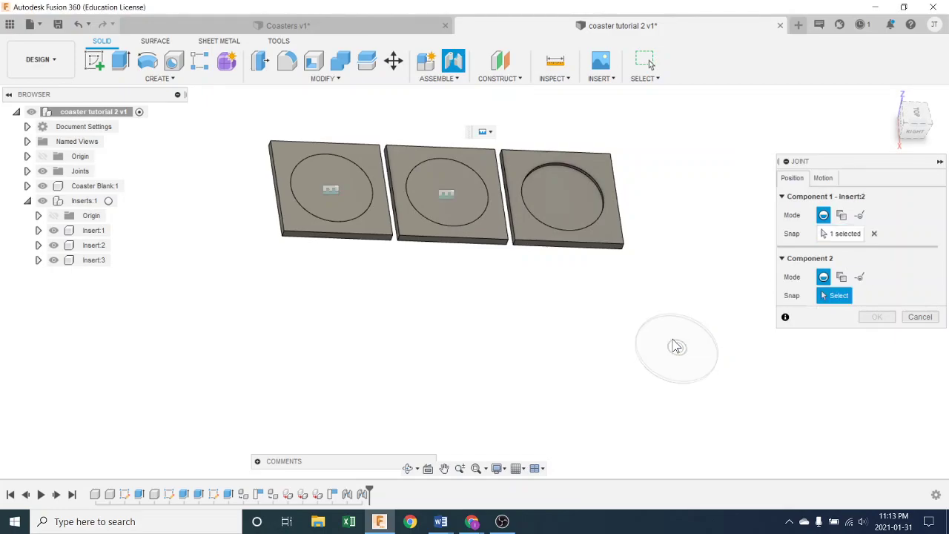
left_click(567, 196)
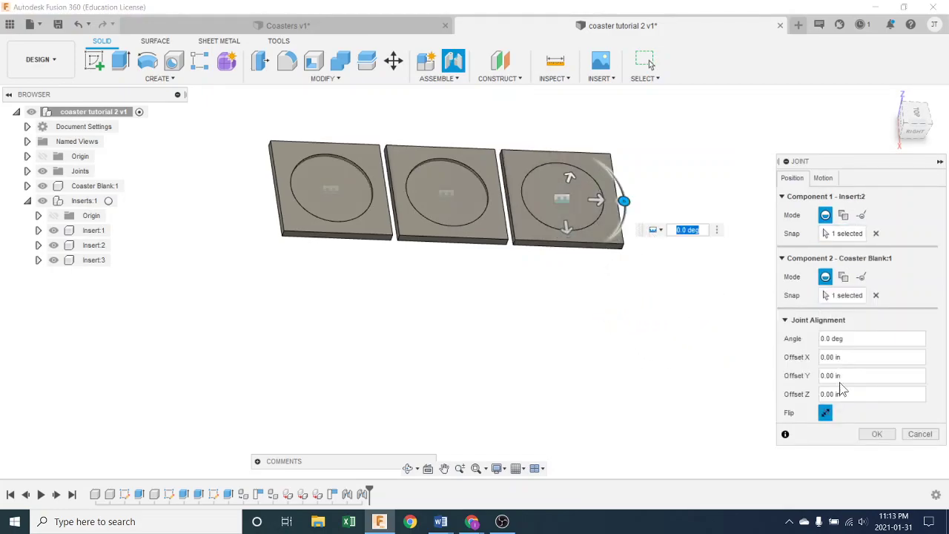
left_click(887, 435)
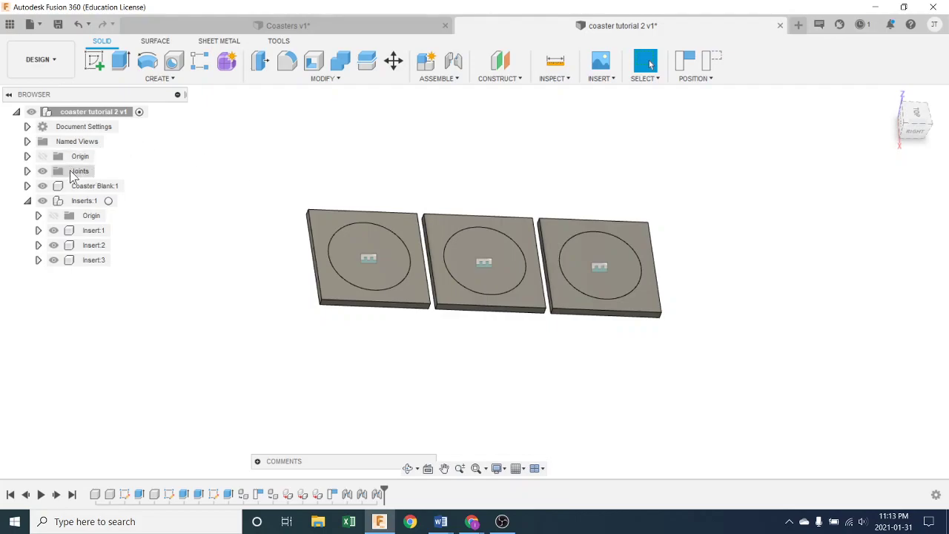
- Turn off visibility of the Joints folder holding Rigid1, Rigid2 and Rigid3
left_click(27, 171)
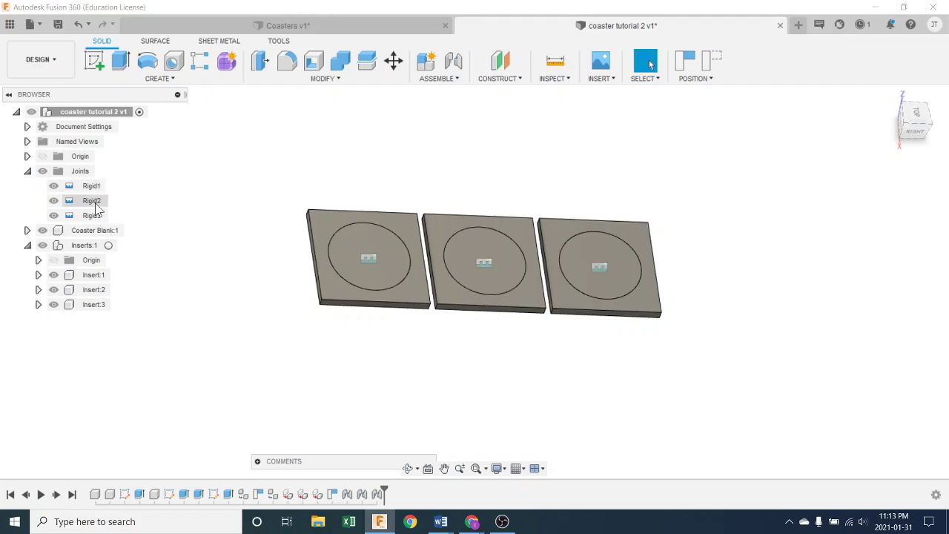
left_click(37, 172)
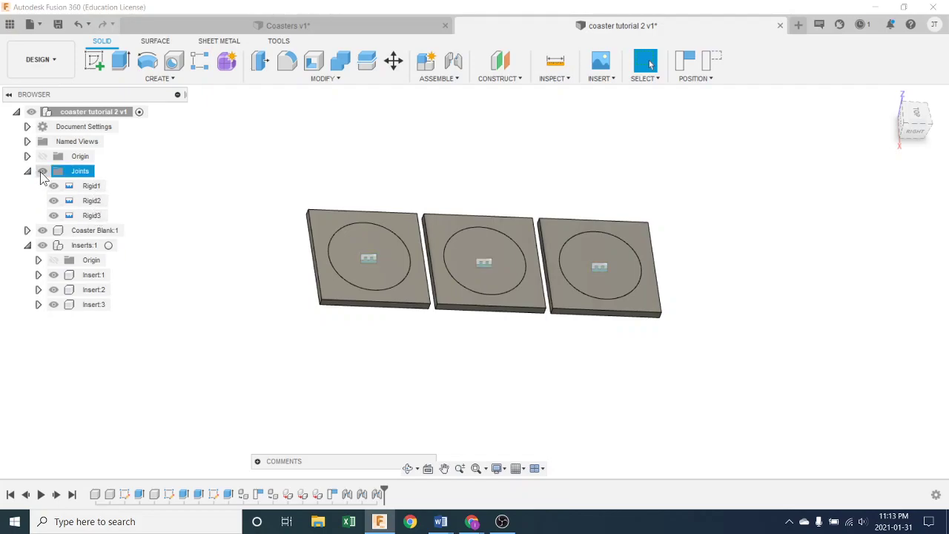
left_click(43, 171)
left_click(27, 172)
middle_click_drag(392, 281, 439, 307, "shift")
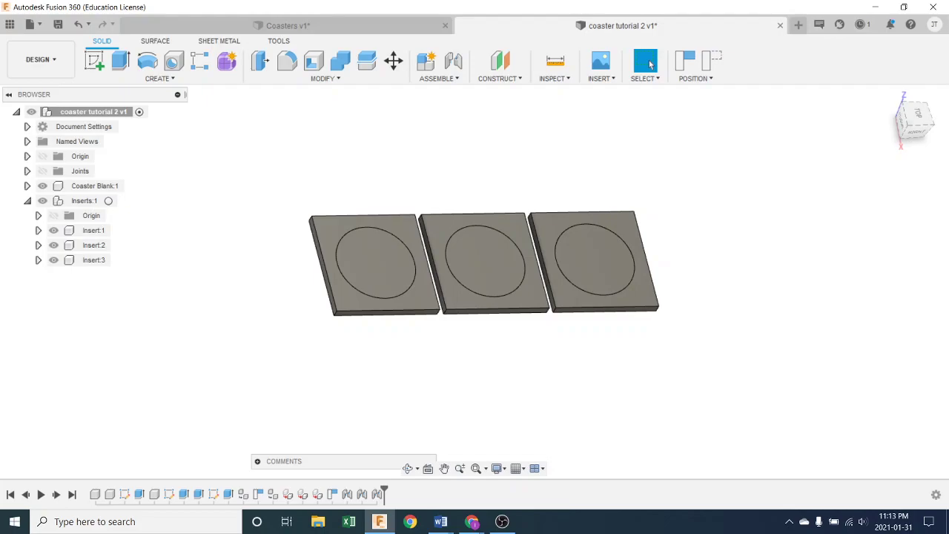
- Orbit to inspect the three seated inserts, then collapse Inserts:1 in the Browser
middle_click_drag(319, 286, 486, 281, "shift")
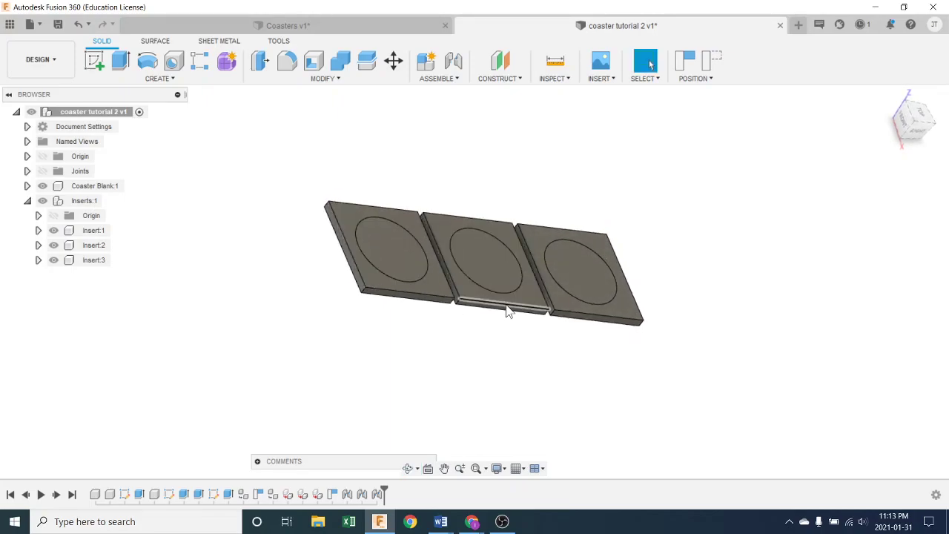
middle_click_drag(556, 314, 319, 272, "shift")
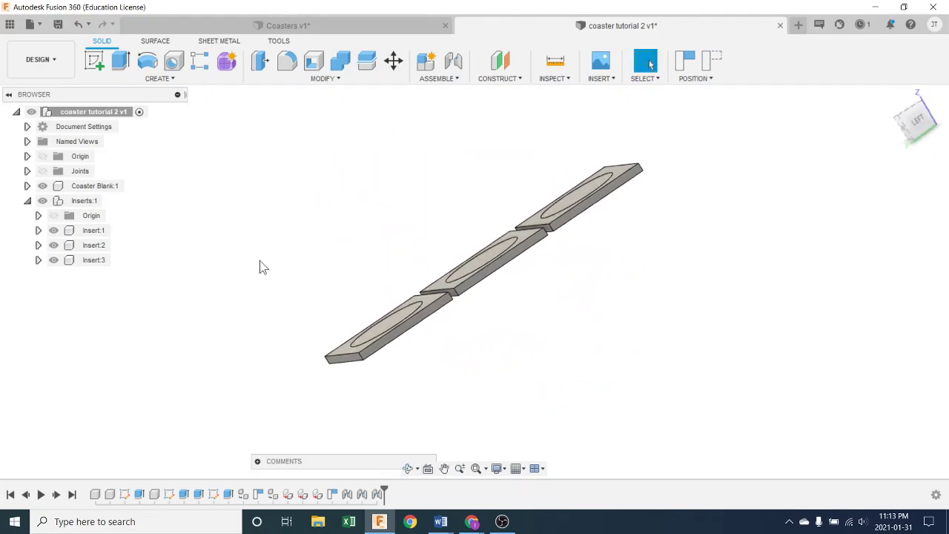
left_click(28, 201)
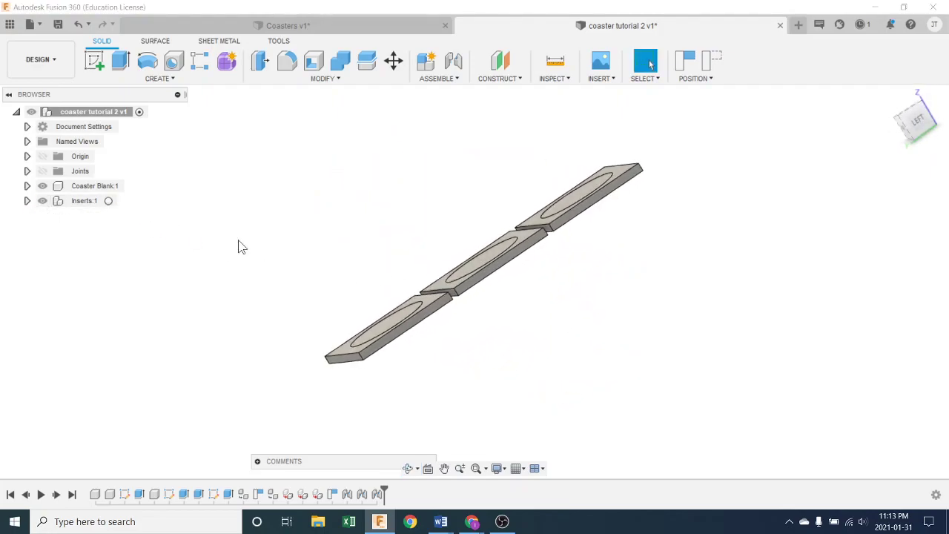